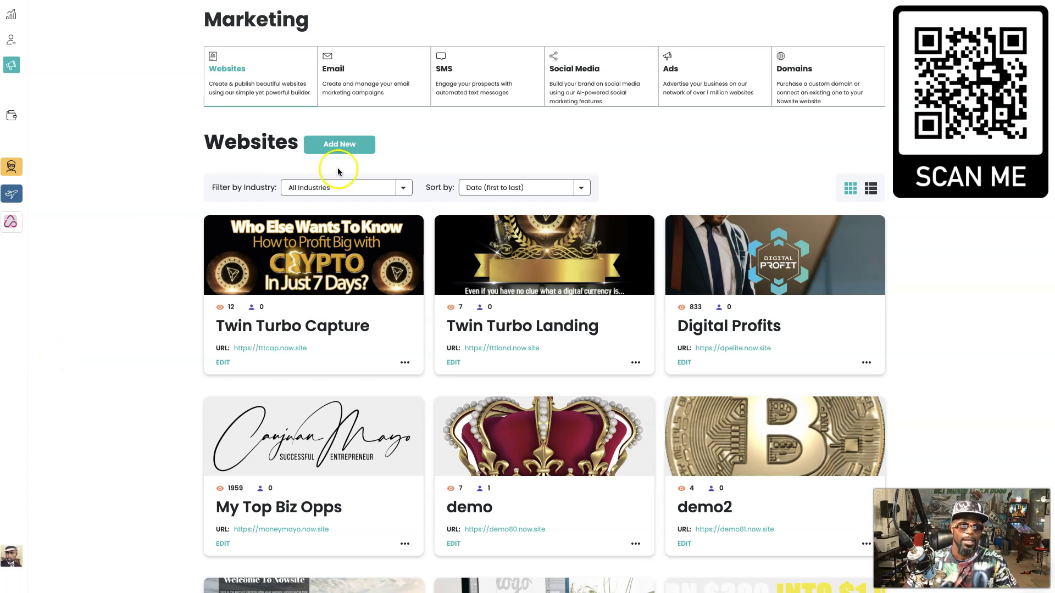
left_click(11, 64)
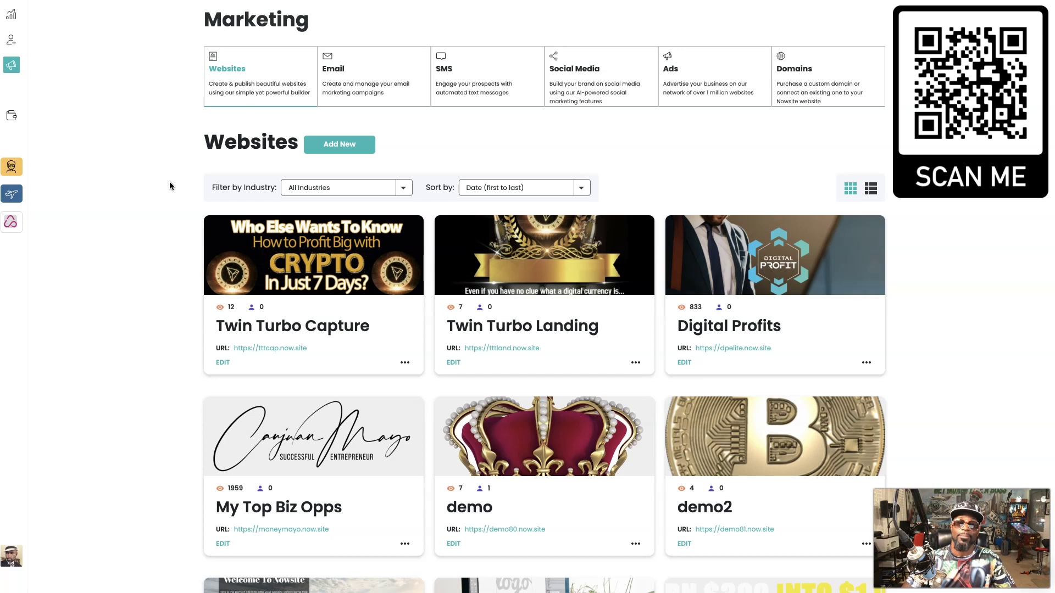
scroll(849, 284, "down", 1)
scroll(851, 285, "down", 3)
scroll(851, 286, "up", 4)
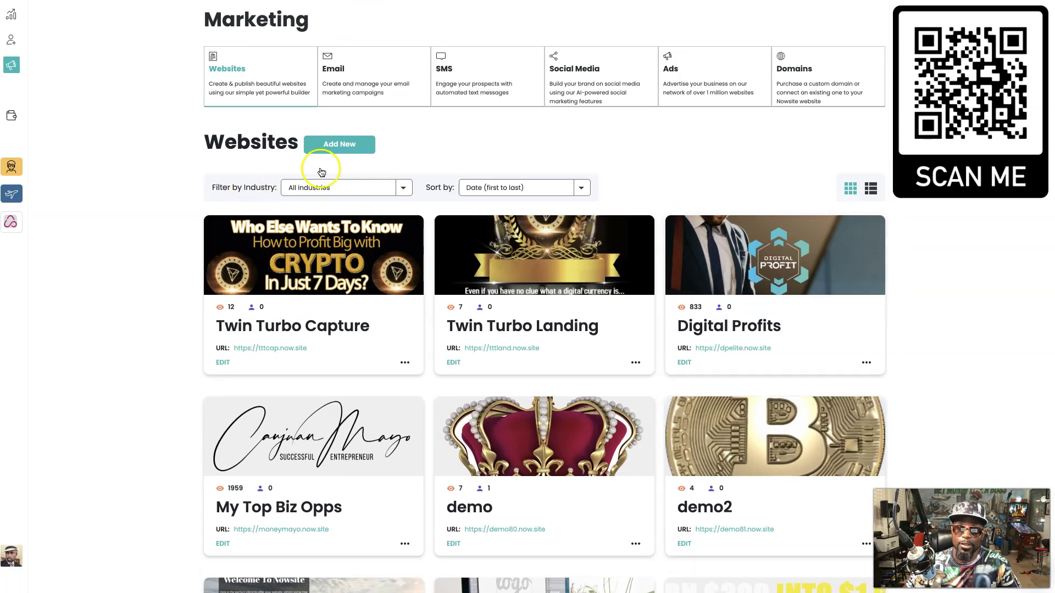
Step: Start a new website and browse the Blank Template, Capture Page 1, Capture Page 2 and Brand Builder templates
left_click(356, 151)
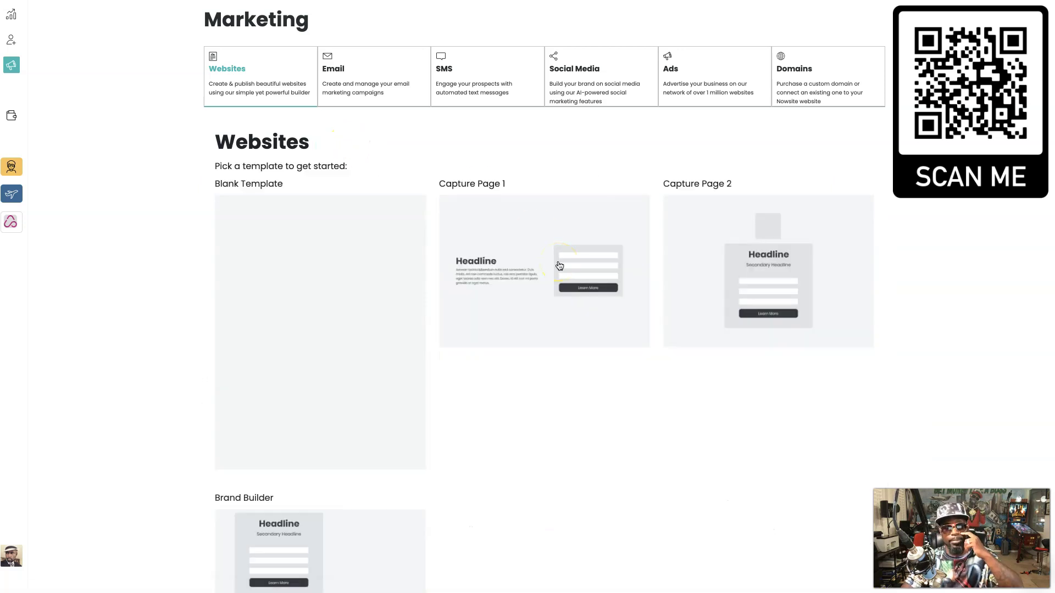
scroll(532, 473, "down", 4)
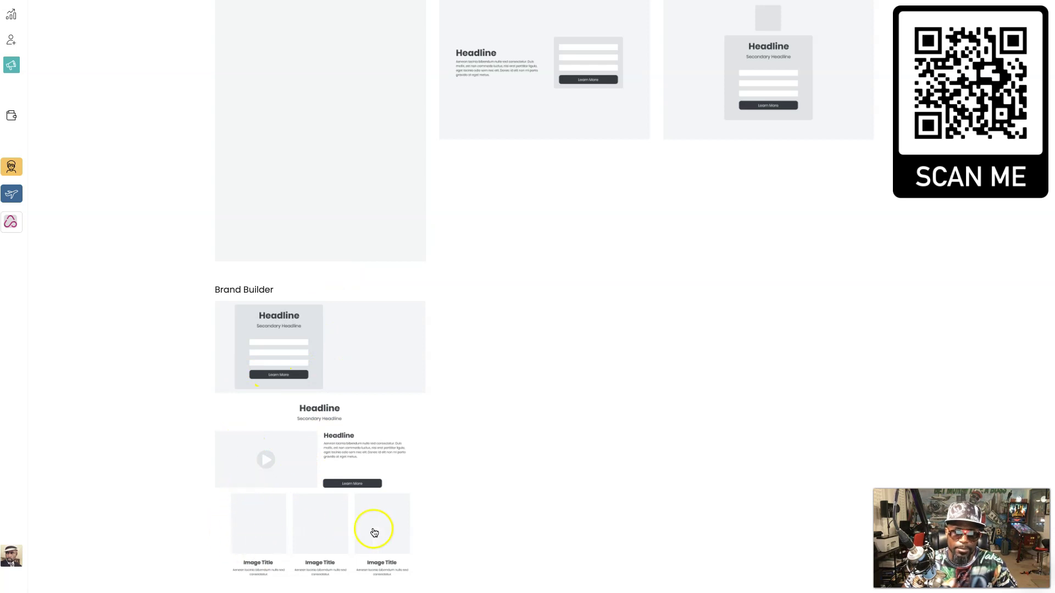
scroll(527, 333, "up", 4)
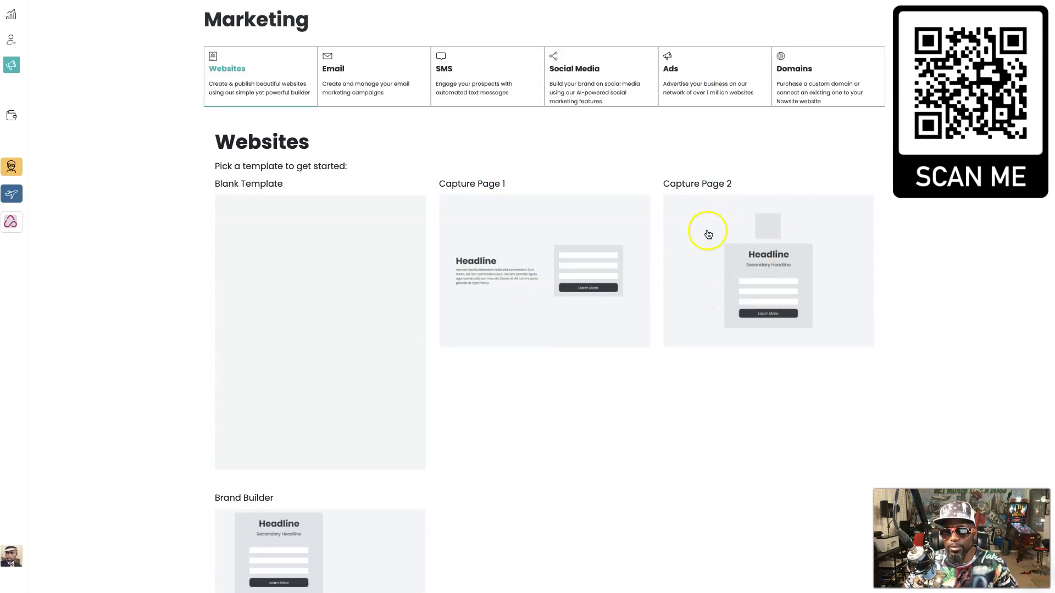
Step: Return to the Websites list and scroll to the last cards, Assure Zoom and Assure Get Started 2
left_click(228, 71)
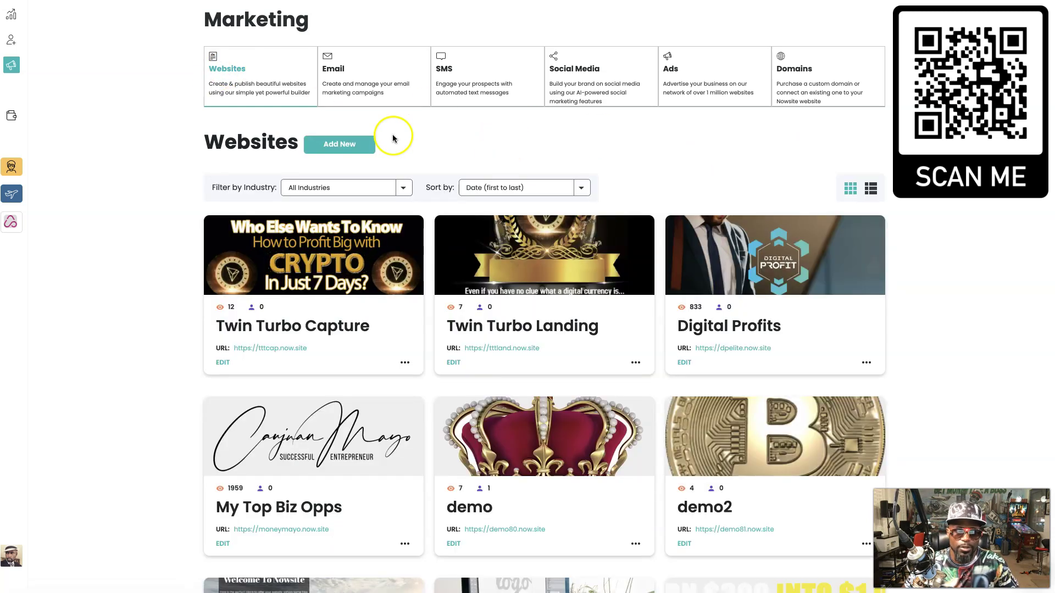
scroll(599, 185, "down", 3)
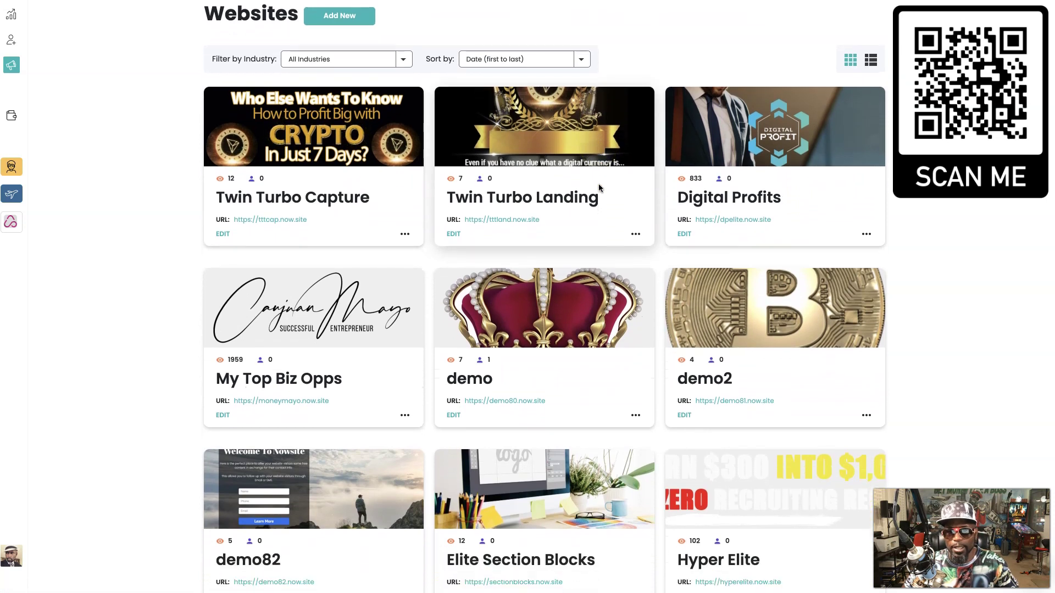
scroll(598, 185, "down", 4)
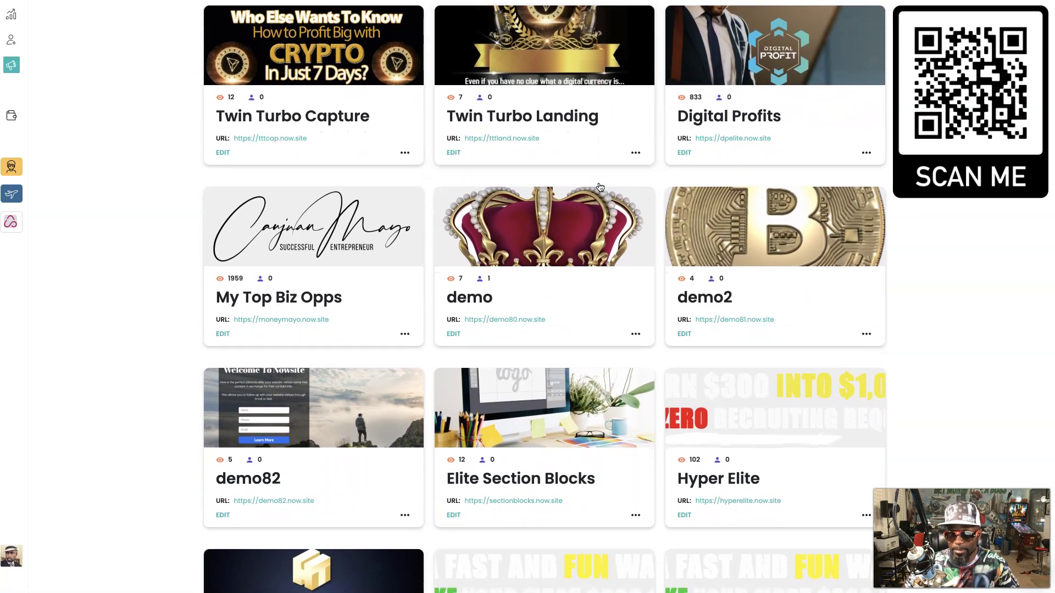
scroll(598, 184, "down", 13)
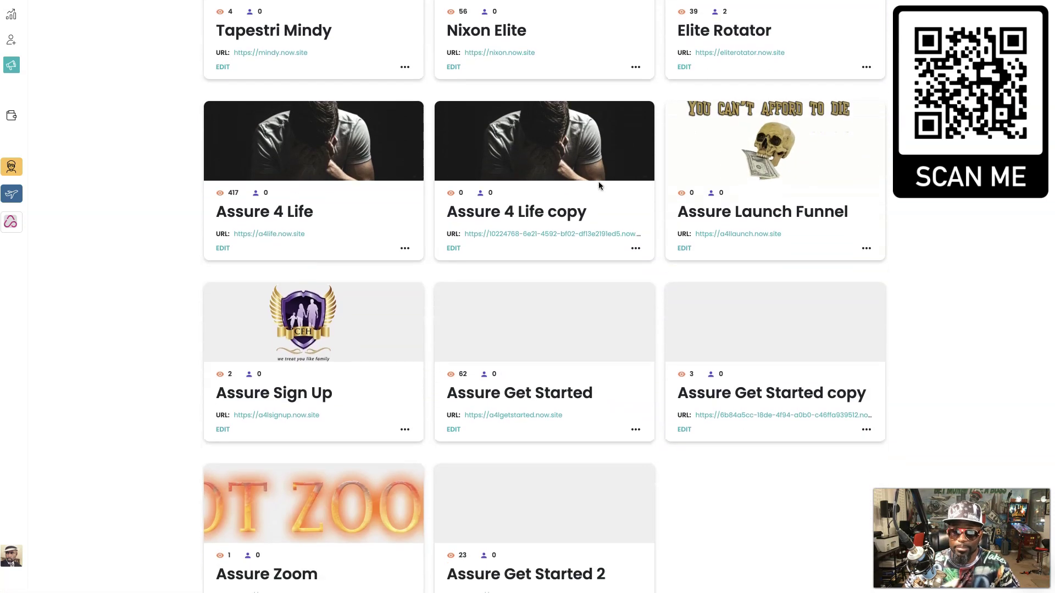
scroll(598, 185, "up", 1)
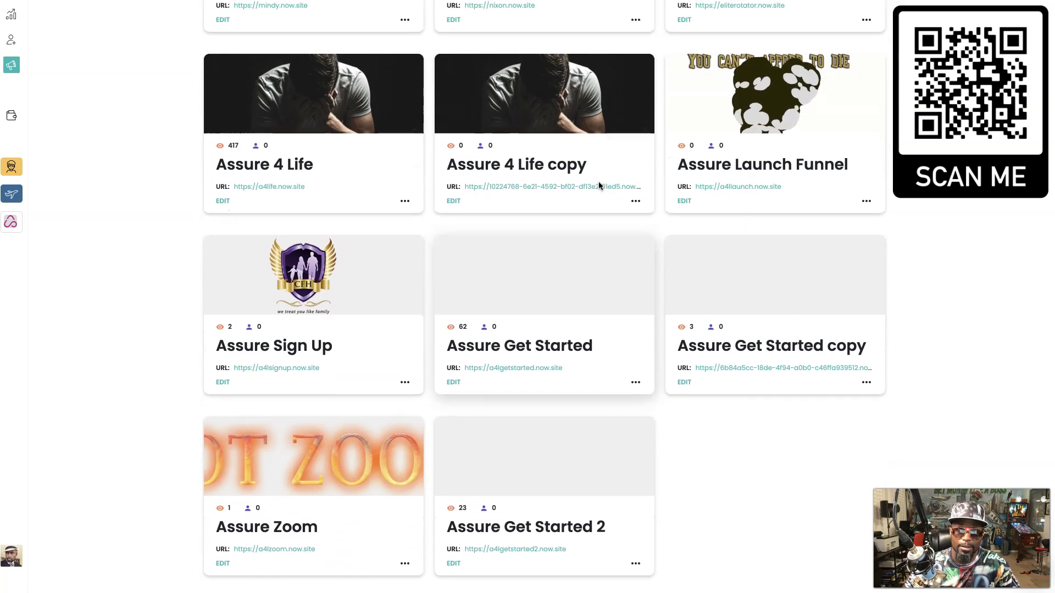
scroll(598, 184, "up", 2)
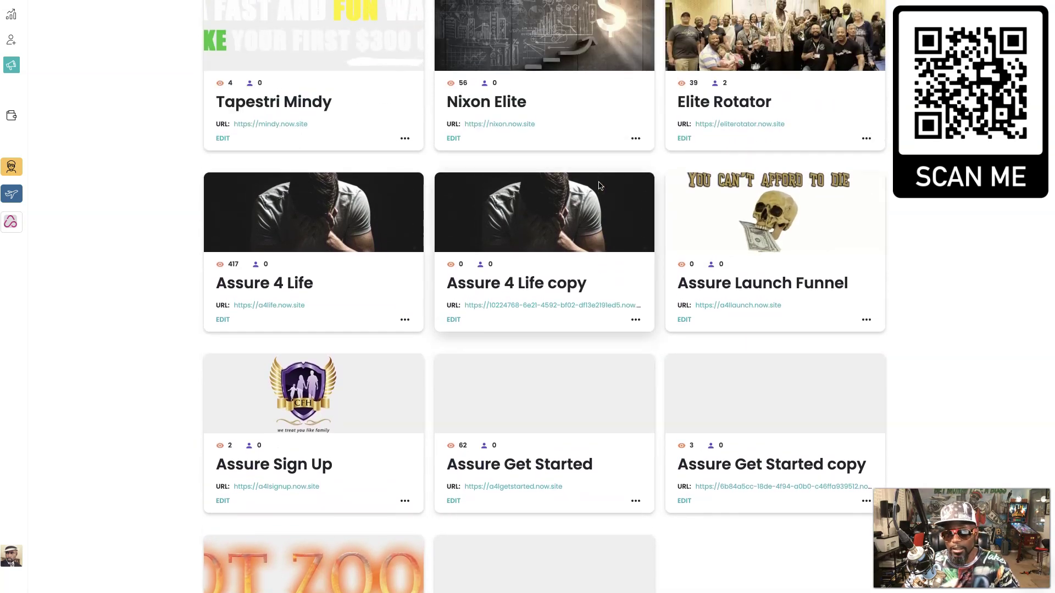
scroll(599, 187, "up", 1)
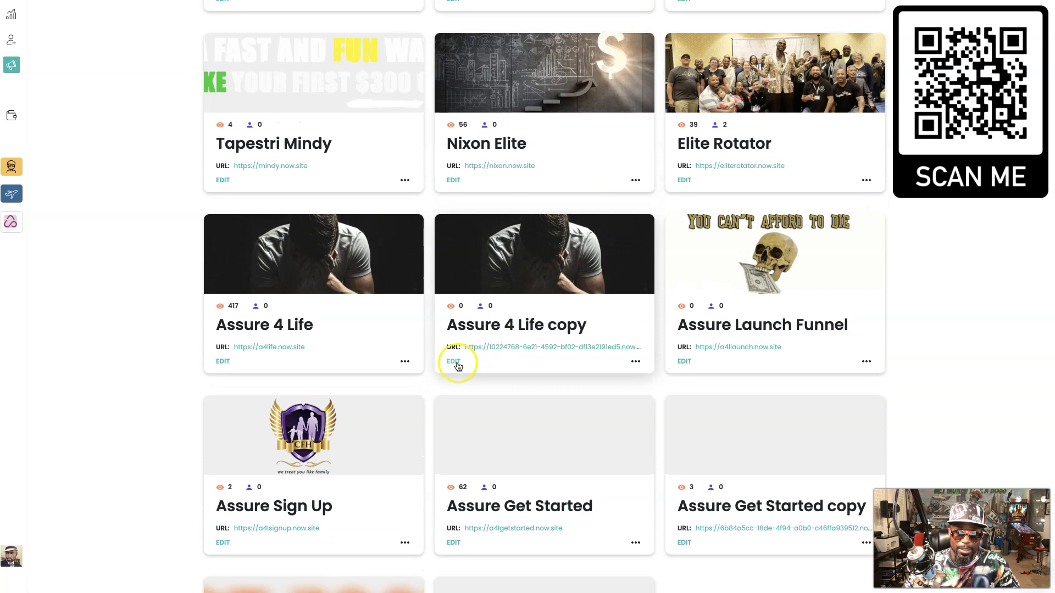
scroll(493, 360, "down", 4)
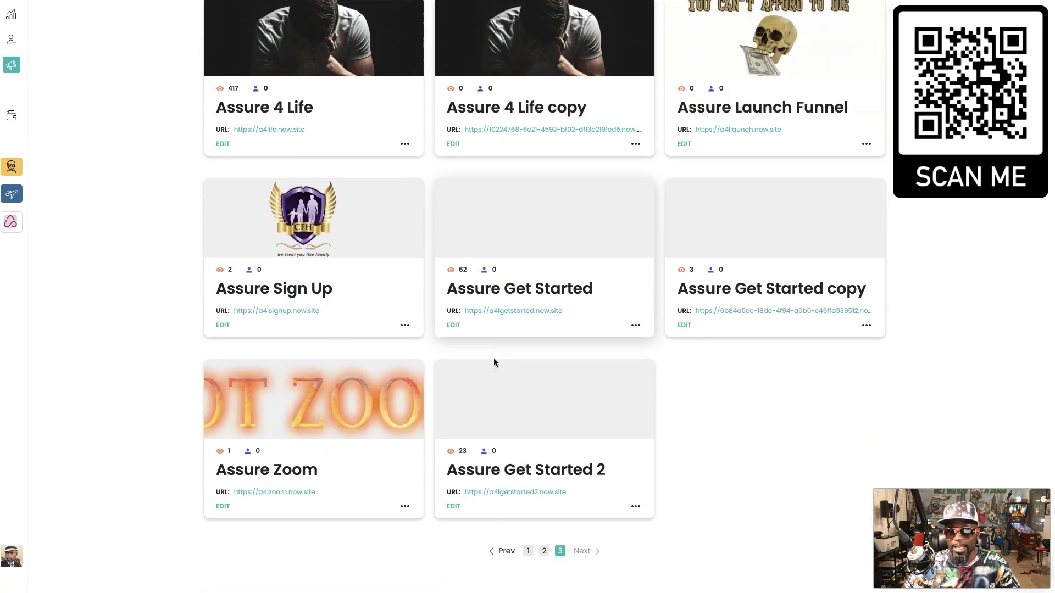
Step: Duplicate the Assure Get Started 2 site, then close the copy's Share Template panel without sending
left_click(636, 508)
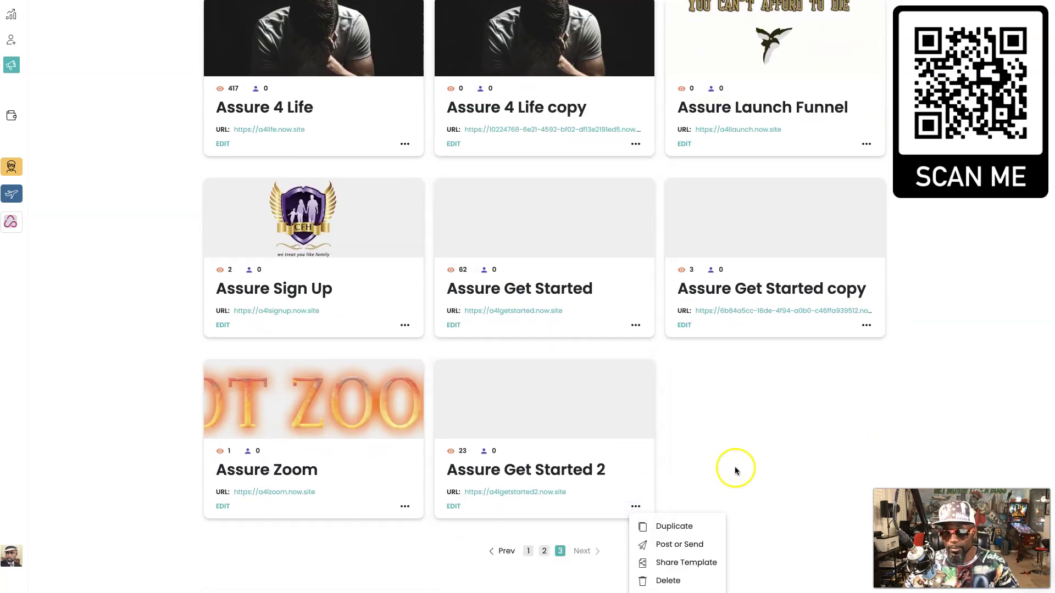
left_click(675, 527)
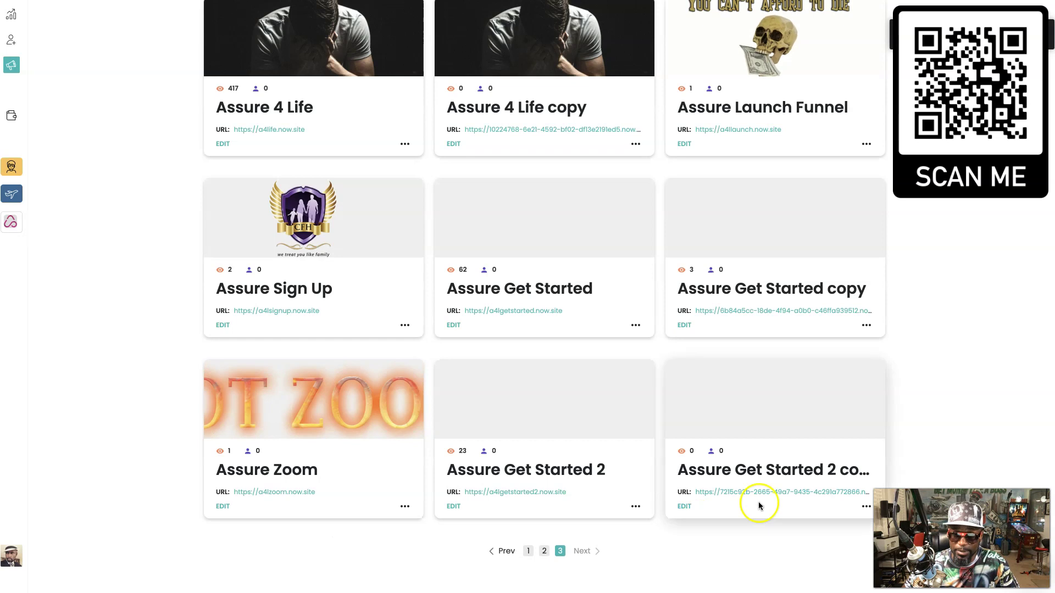
left_click(866, 507)
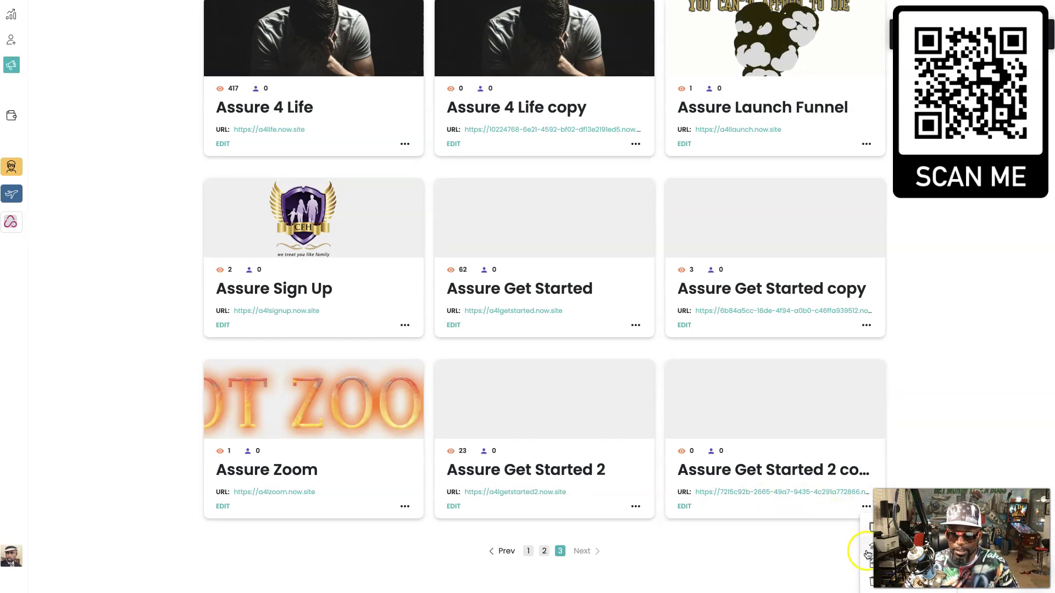
left_click(870, 565)
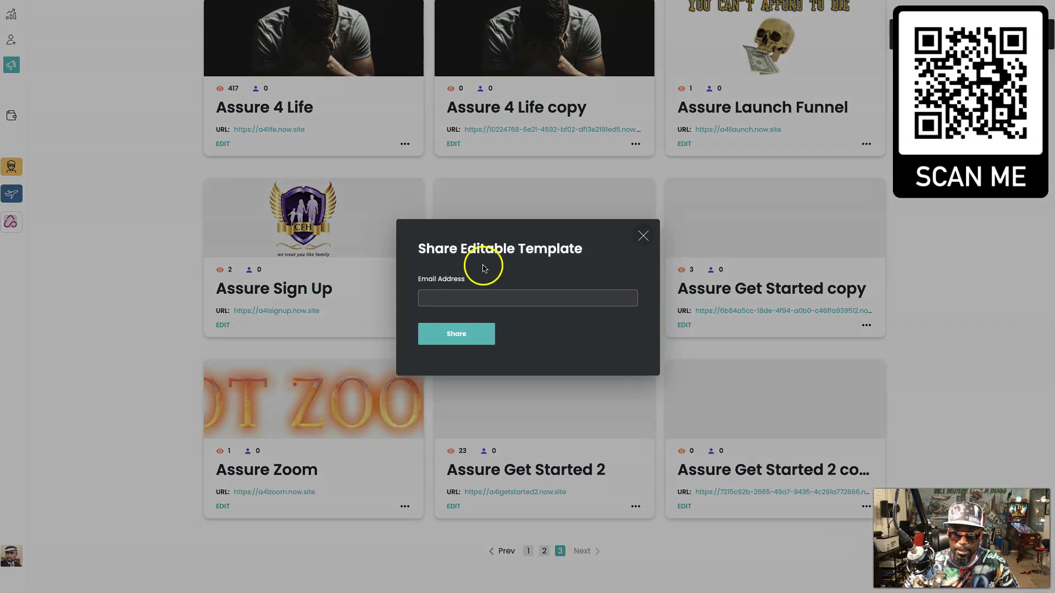
left_click(641, 235)
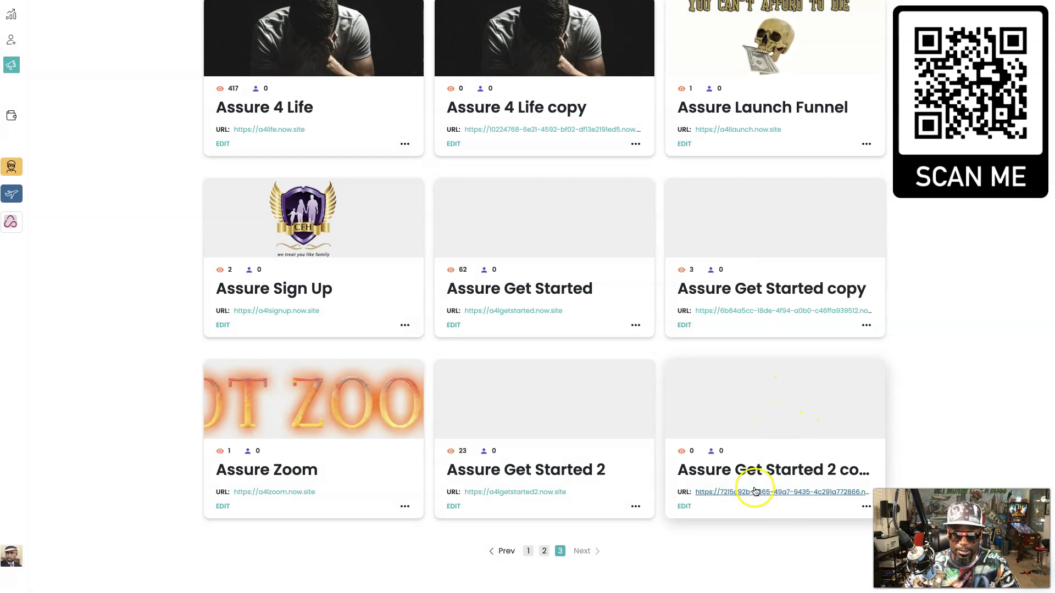
Step: Open the Assure Get Started 2 copy in the Website Builder and expand the saved sections
left_click(684, 505)
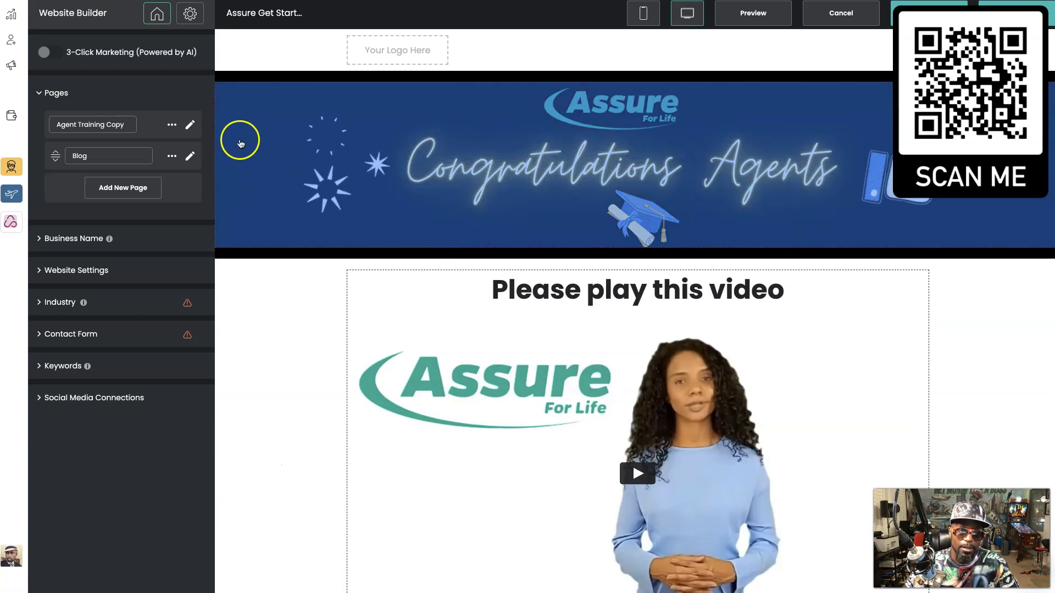
left_click(192, 124)
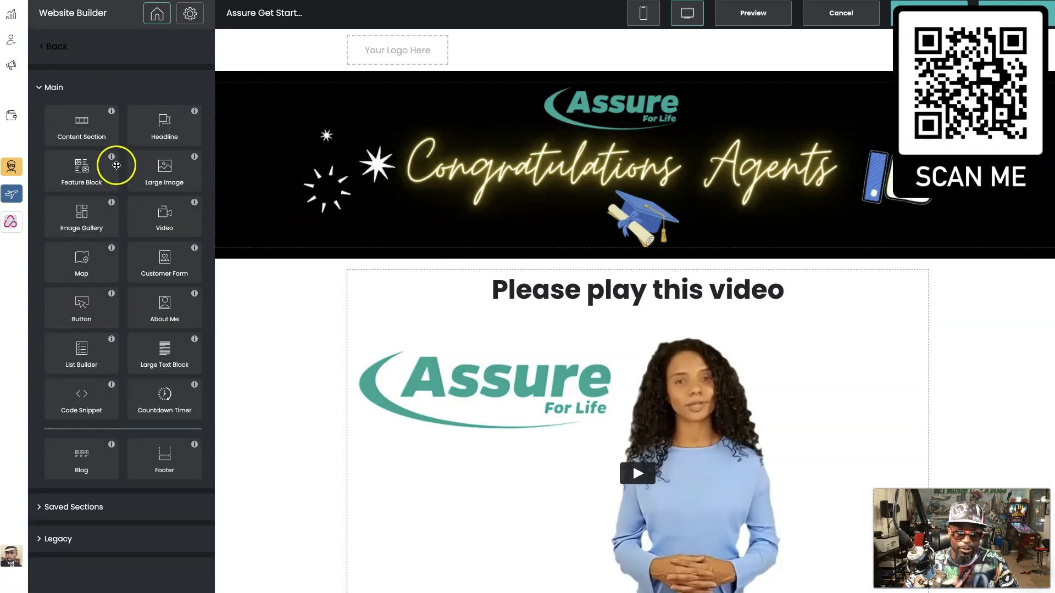
left_click(39, 509)
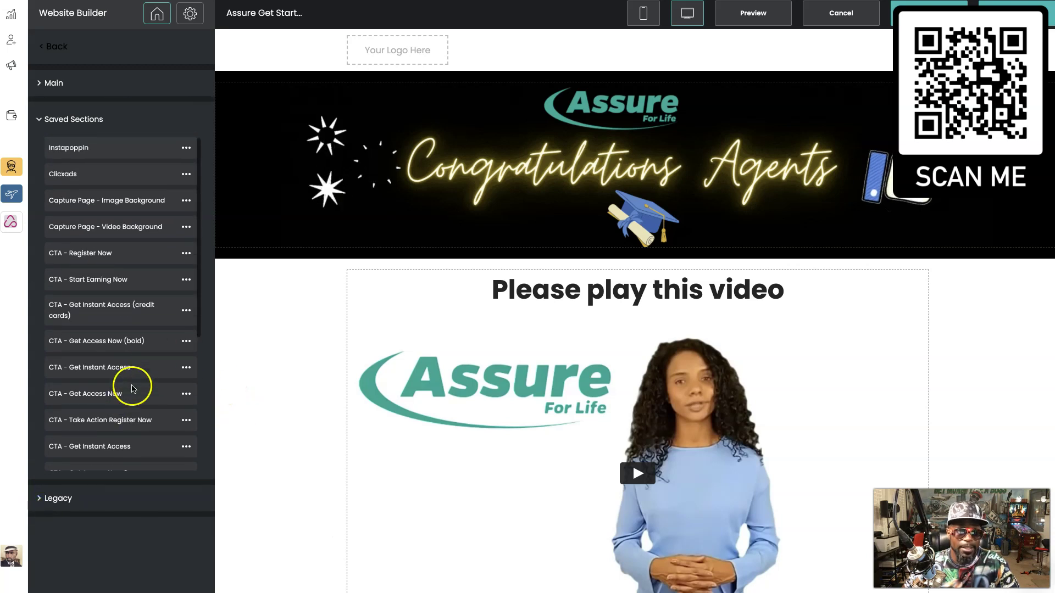
Step: Add a video section with a JOIN TODAY button below the Congratulations Agents banner and confirm it
scroll(115, 329, "down", 3)
left_click_drag(111, 456, 560, 257)
scroll(427, 156, "up", 5)
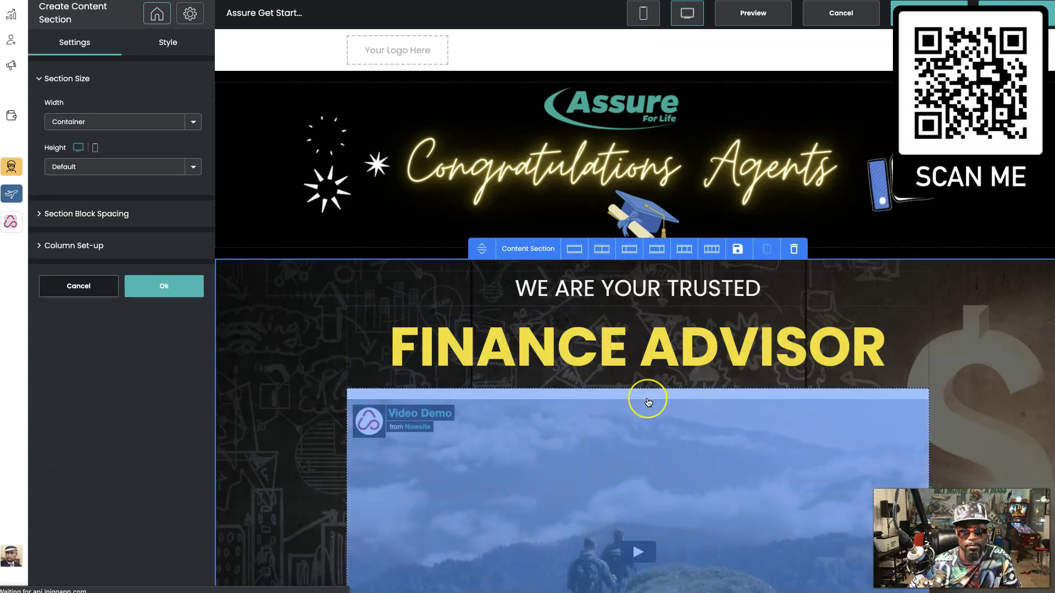
scroll(648, 403, "down", 6)
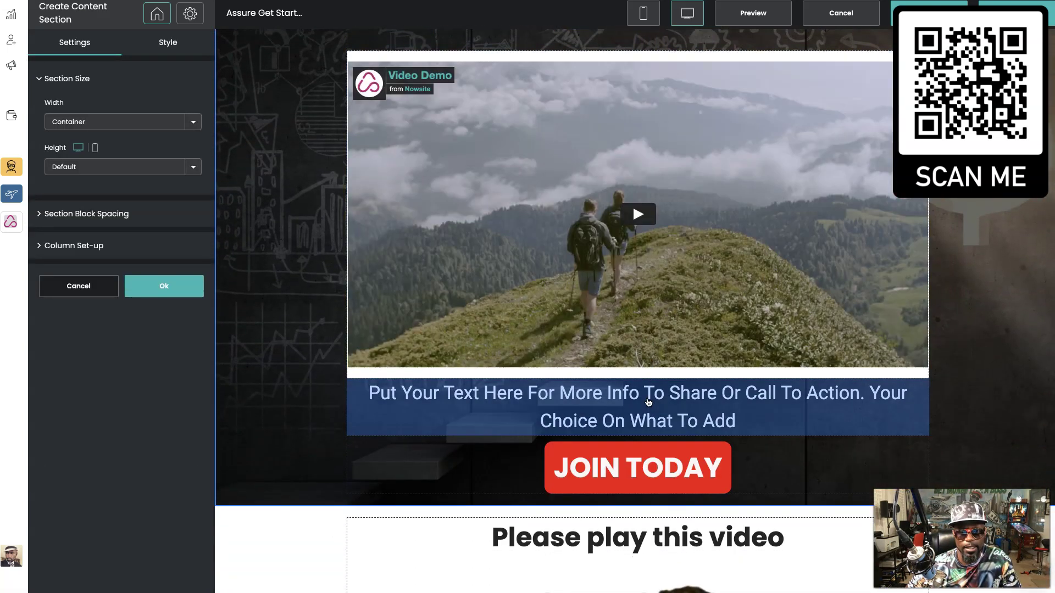
left_click(156, 284)
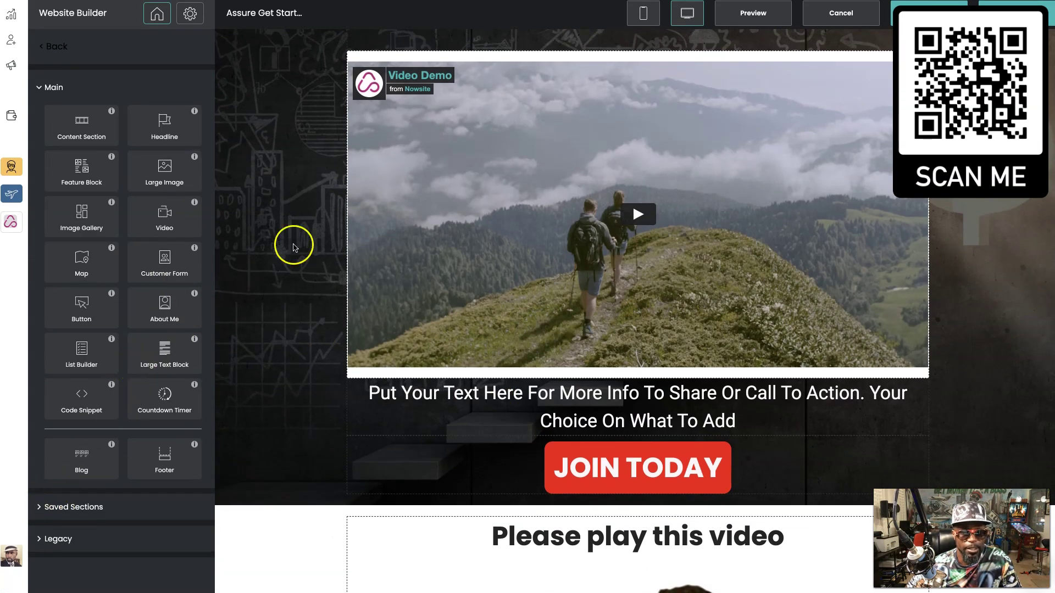
Step: Scroll back to the top of the page and exit the Website Builder with Don't Save
scroll(362, 216, "up", 1)
scroll(363, 216, "up", 4)
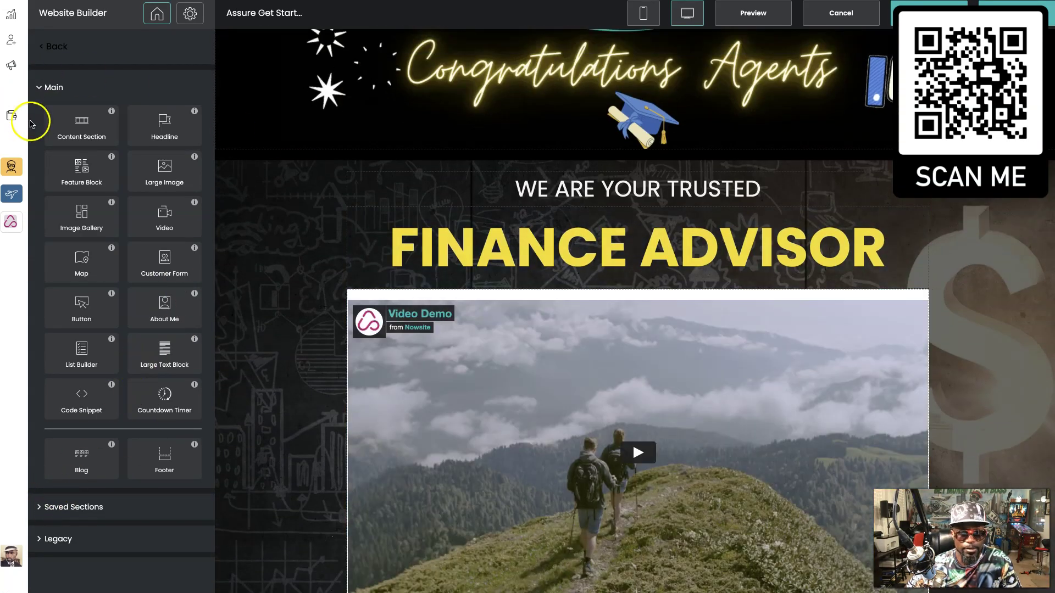
scroll(278, 159, "up", 2)
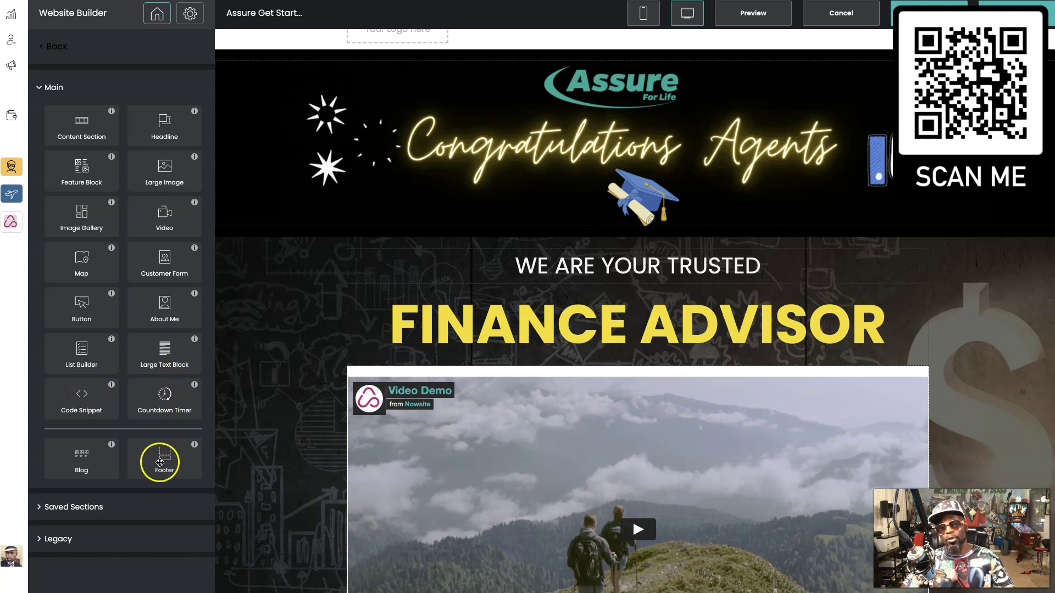
scroll(528, 315, "up", 1)
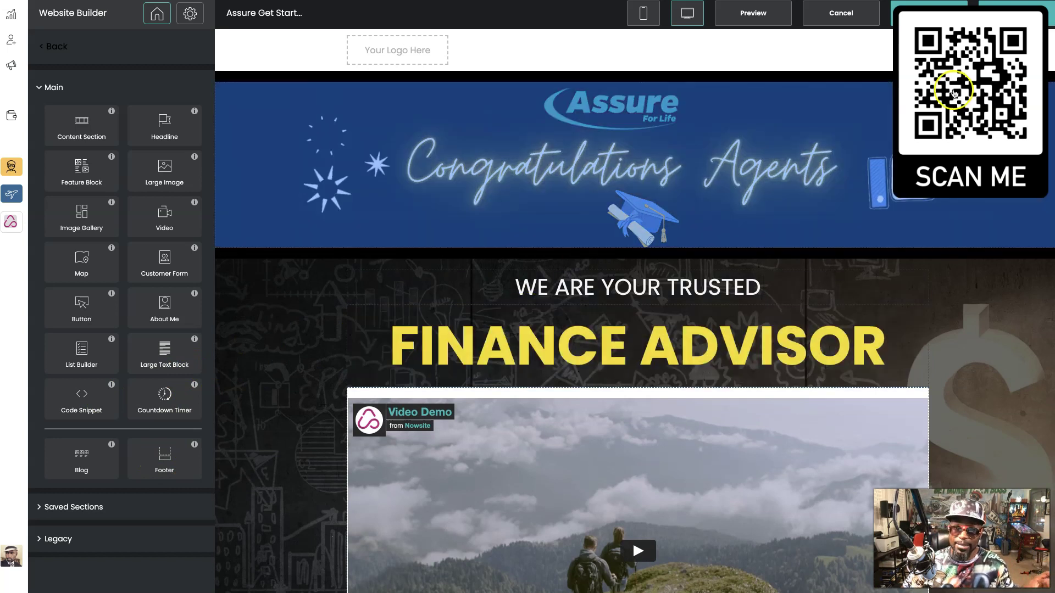
left_click(846, 20)
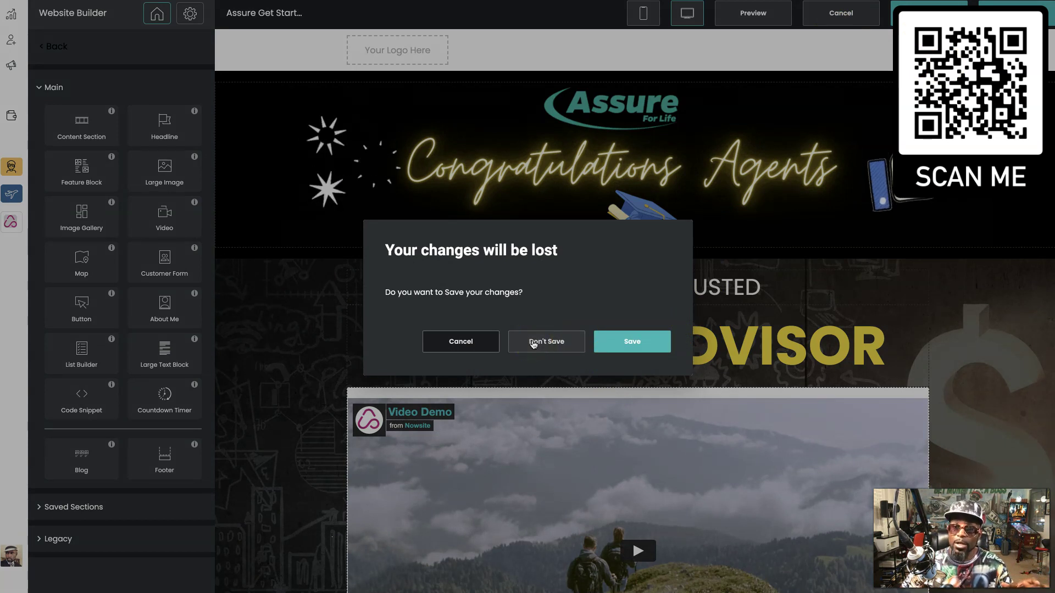
left_click(549, 342)
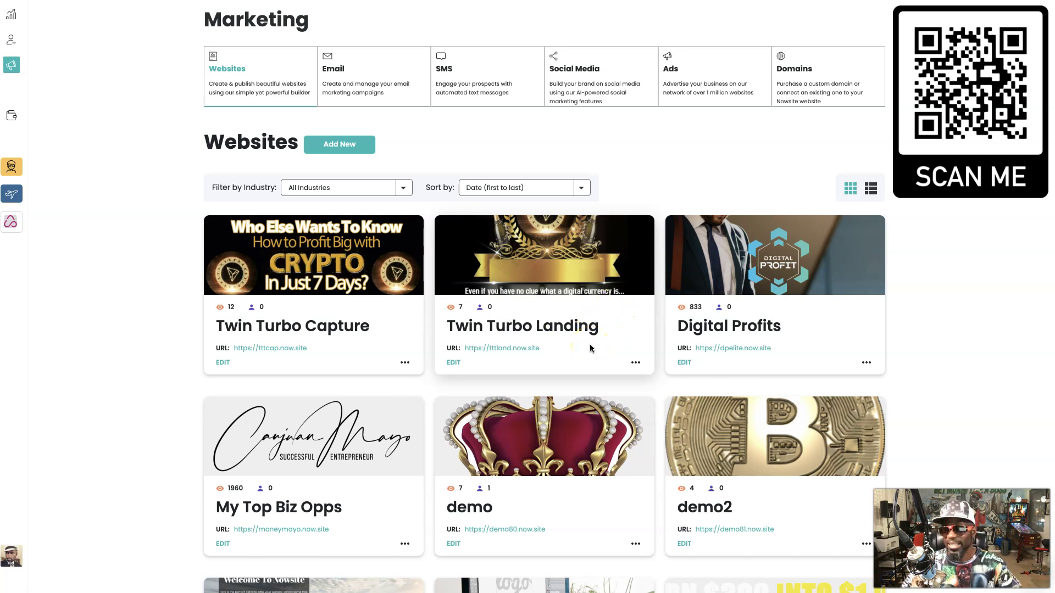
Step: Delete the Assure Get Started 2 copy site, confirming the permanent-deletion warning
scroll(589, 346, "down", 15)
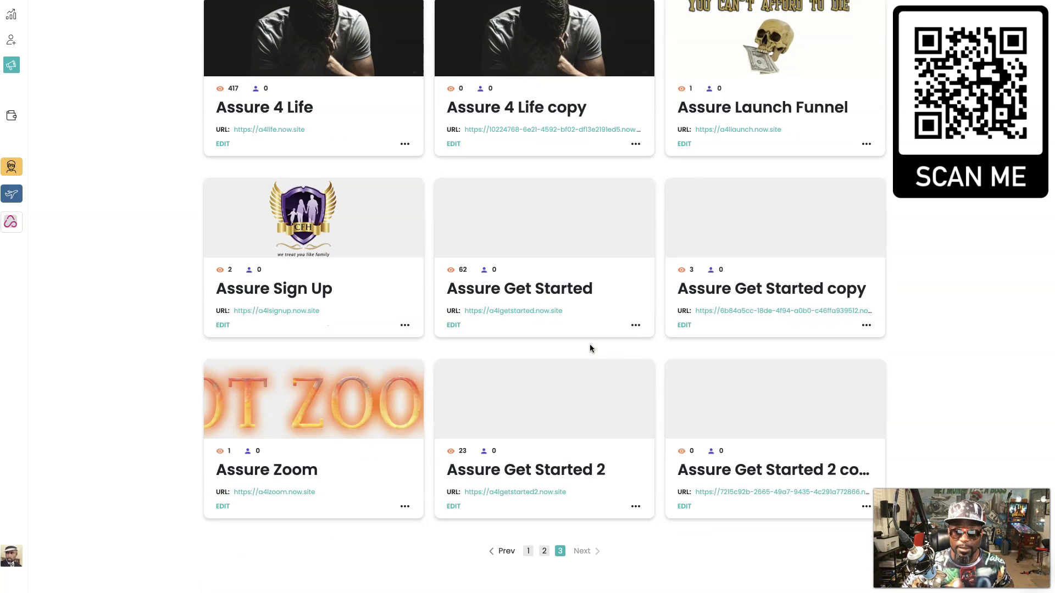
left_click(866, 506)
left_click(865, 580)
left_click(866, 580)
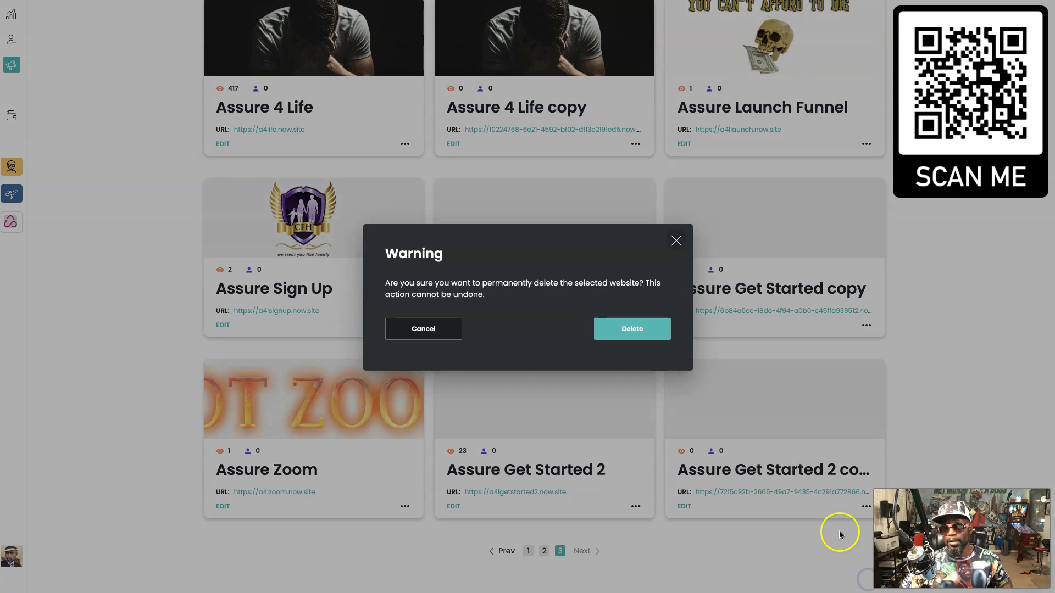
left_click(635, 330)
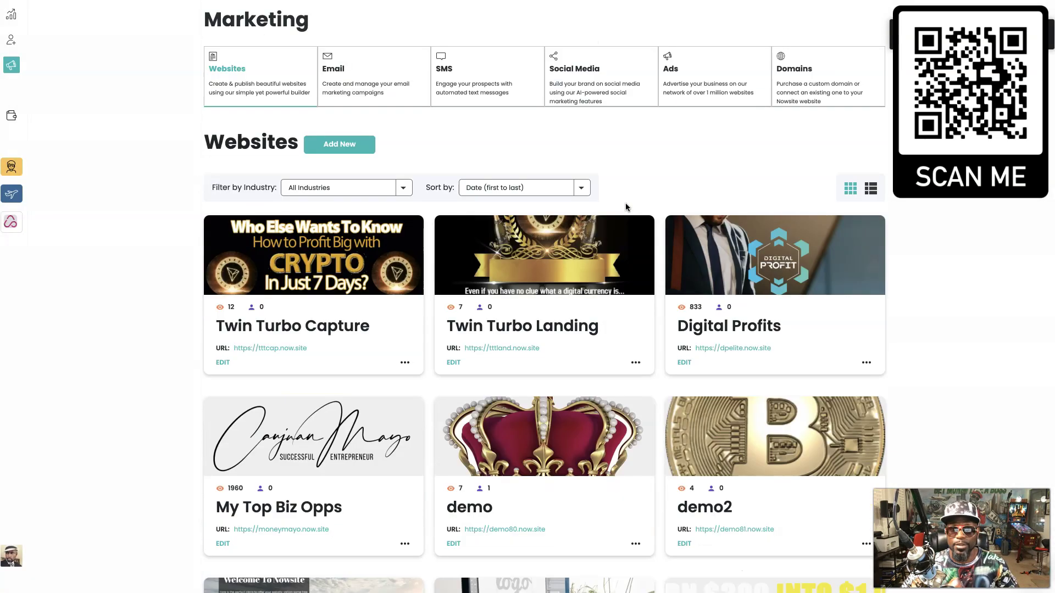
Step: Go to Email Campaigns and open the Royaltie 60 Day Campaign in the campaign editor
left_click(362, 92)
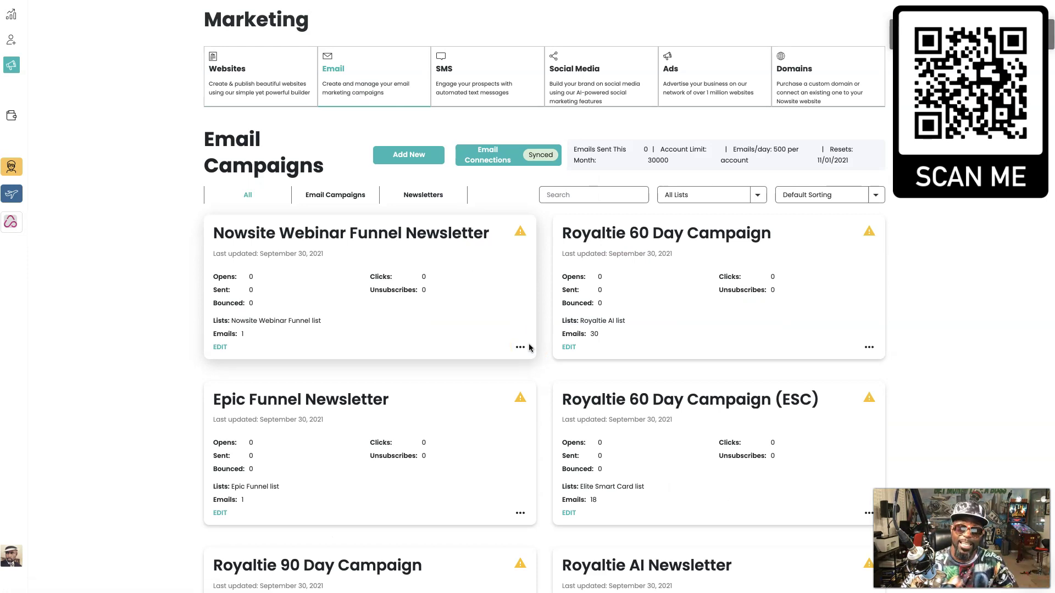
left_click(454, 351)
scroll(789, 275, "down", 1)
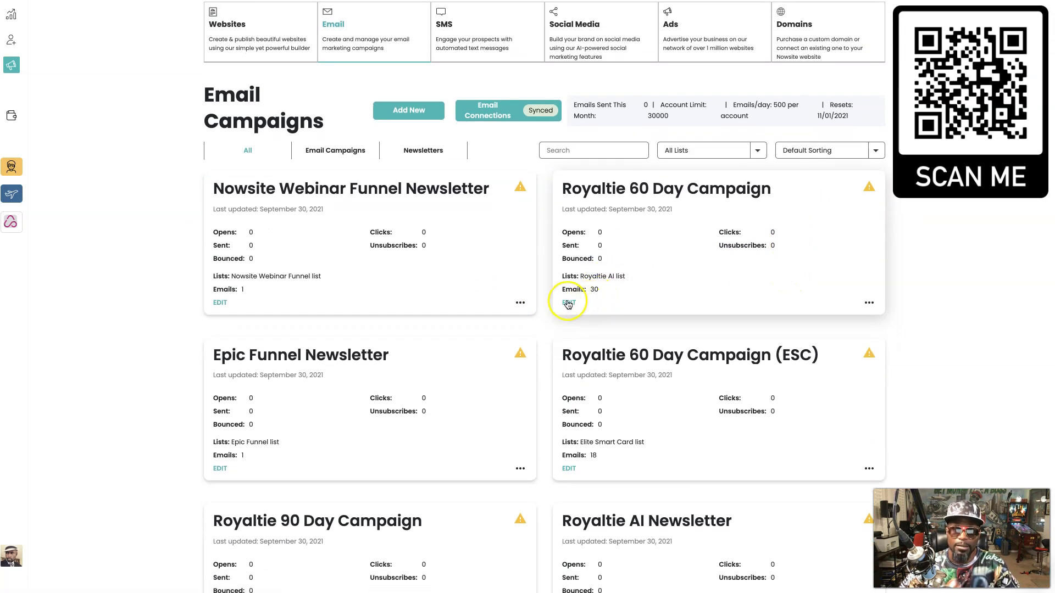
left_click(570, 304)
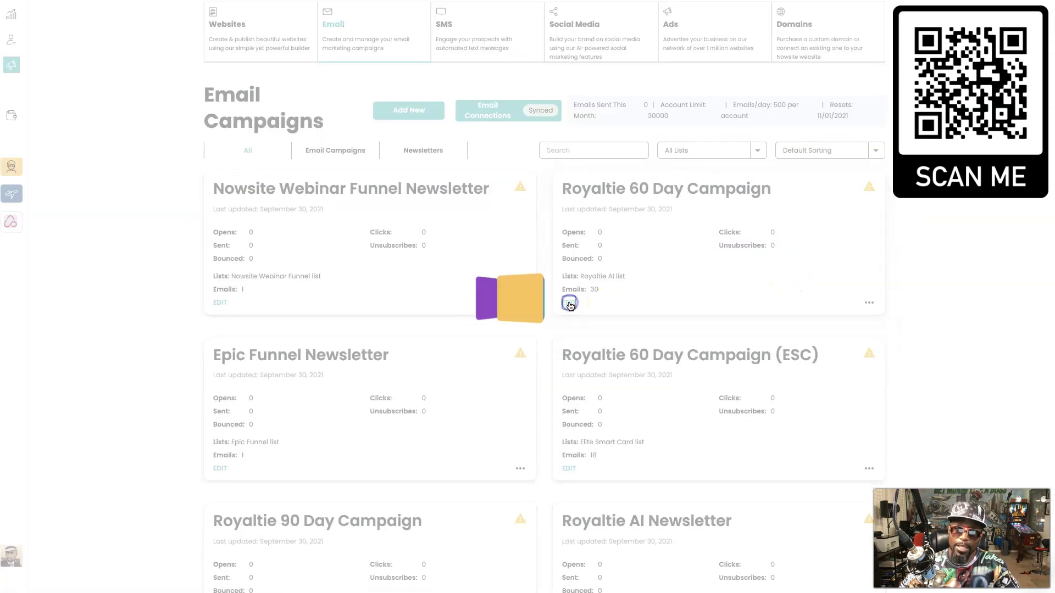
Step: Review the Royaltie 60 Day Campaign's running email sequence from Welcome Email onward, then return to the top
scroll(649, 372, "down", 10)
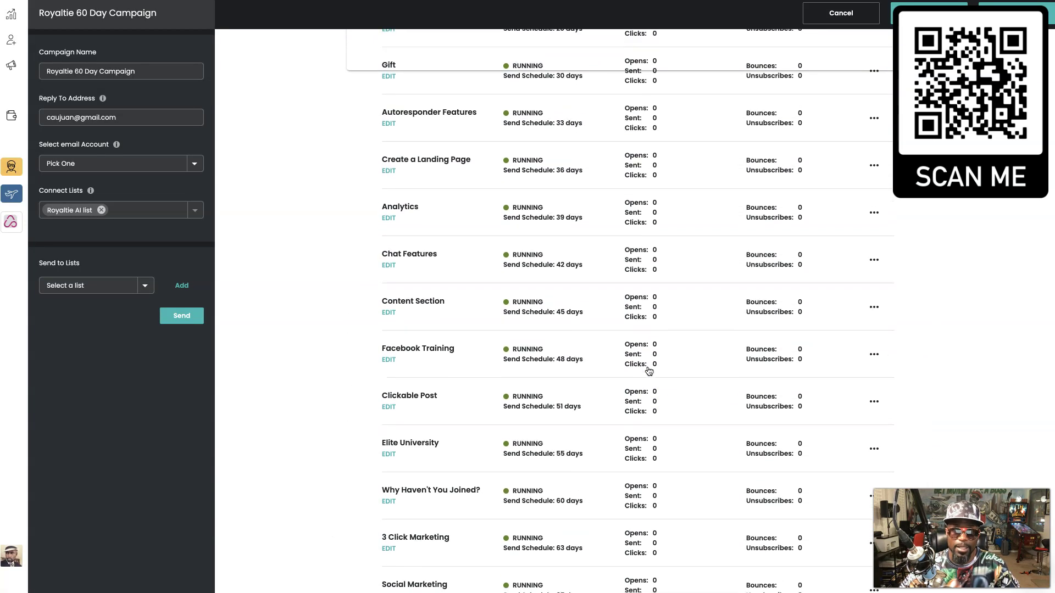
scroll(649, 372, "down", 9)
scroll(649, 371, "up", 19)
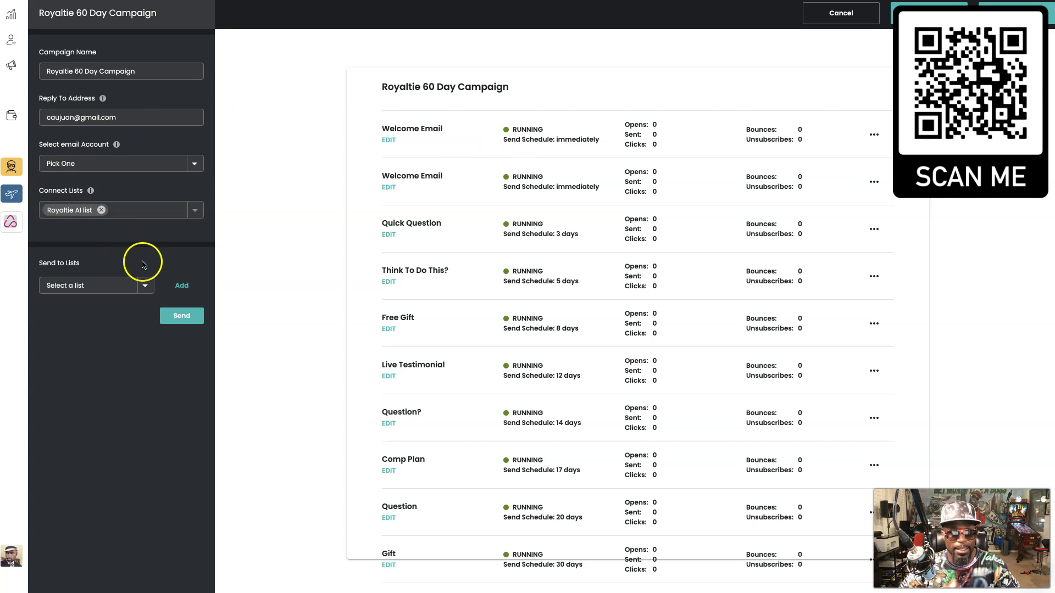
Step: Preview the two Welcome Emails and the Quick Question email, returning to the email list each time
left_click(459, 135)
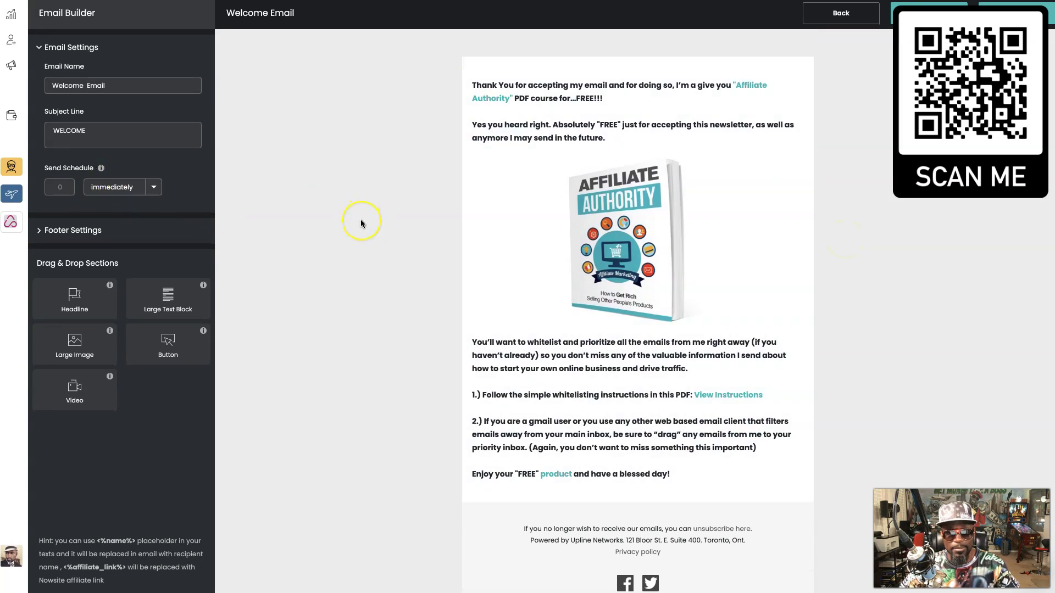
key("alt+Left")
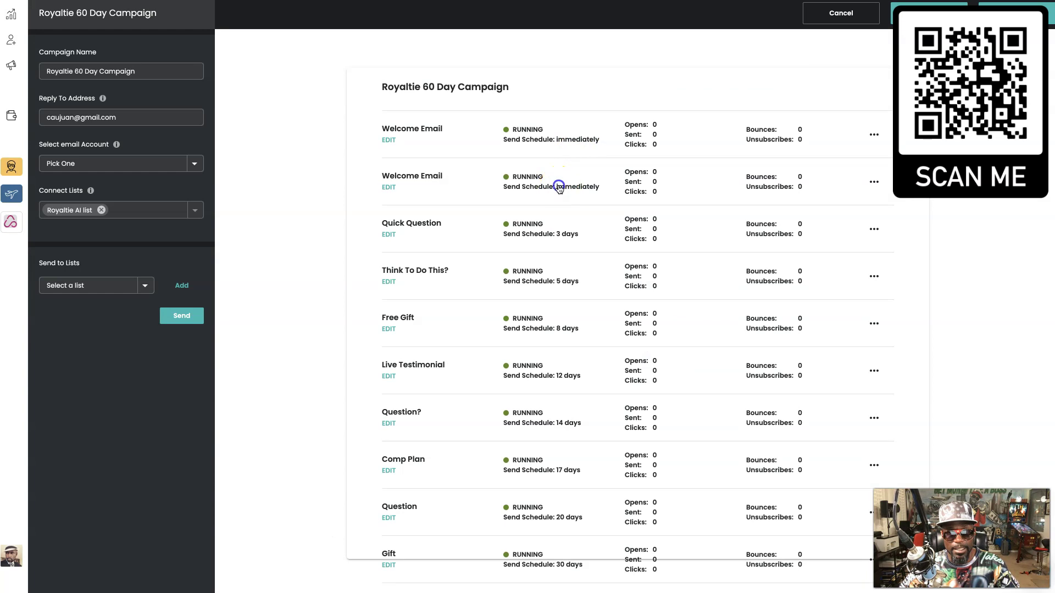
left_click(559, 187)
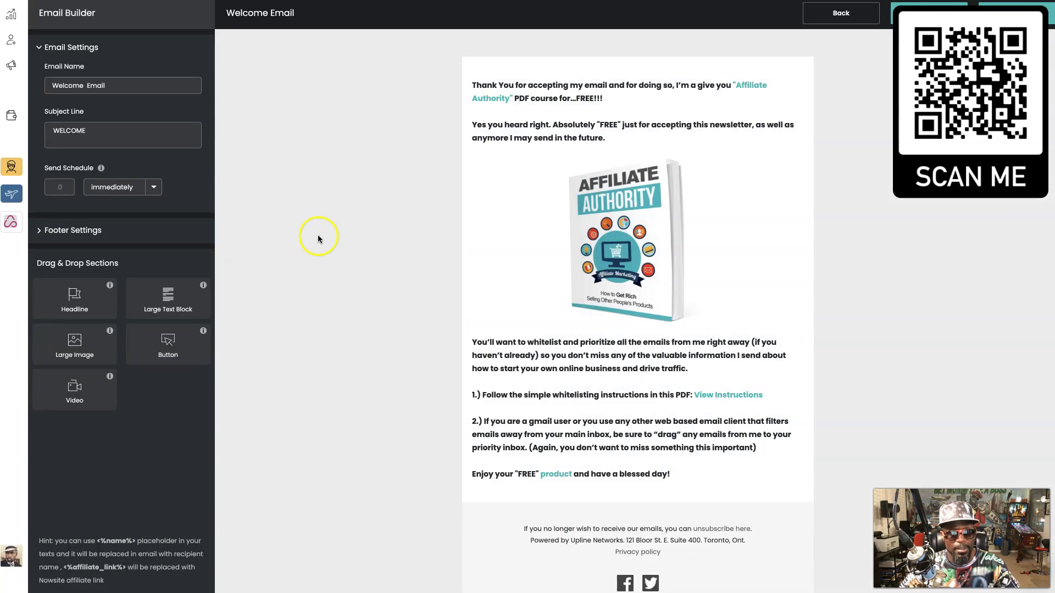
key("alt+Left")
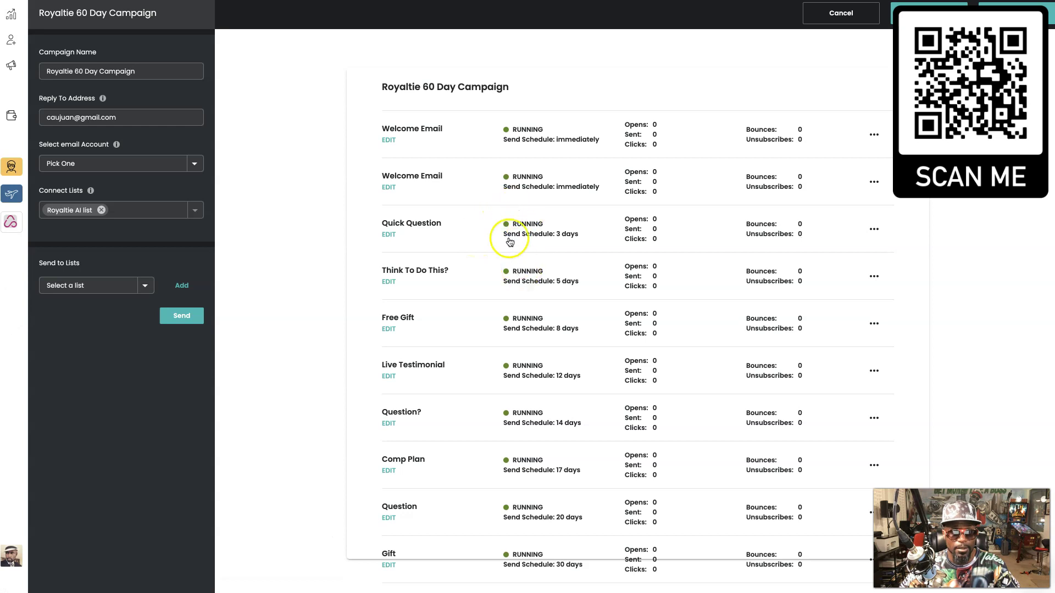
left_click(529, 236)
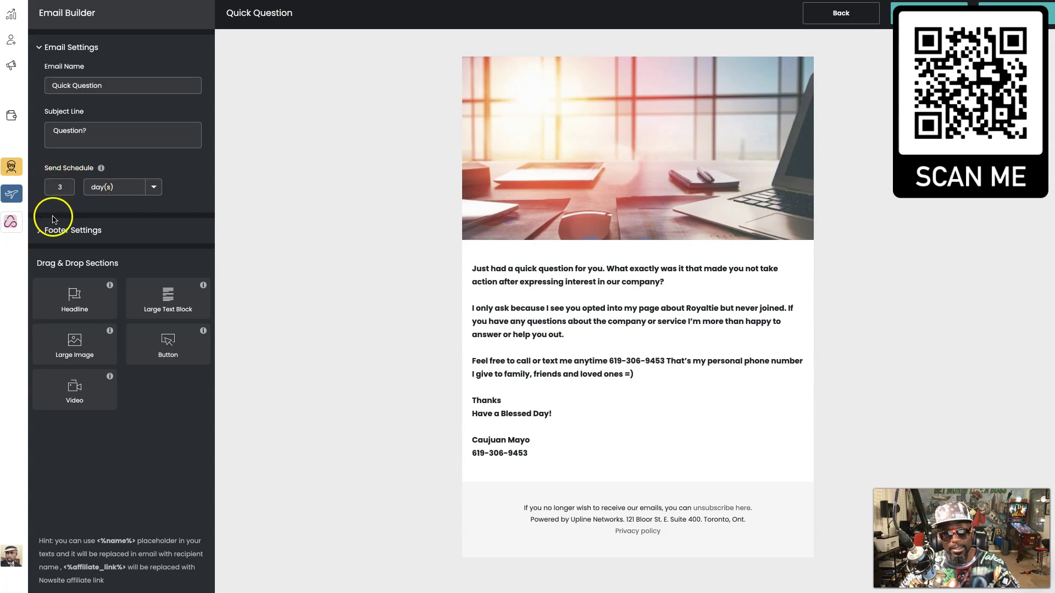
left_click(343, 283)
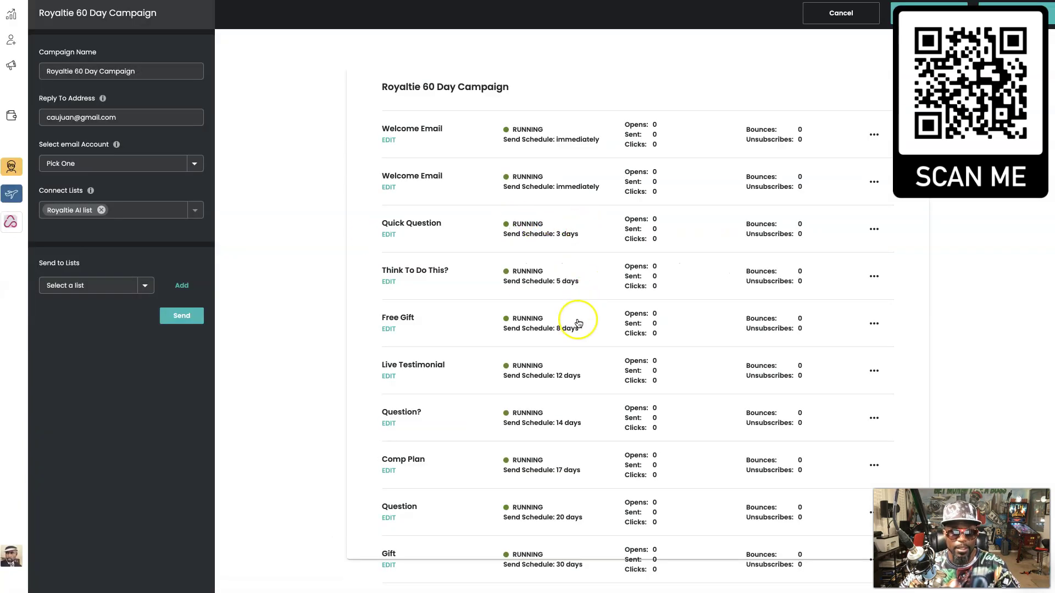
Step: Open the Think To Do This? email, keep its 5 day(s) schedule, and go back
scroll(578, 322, "down", 1)
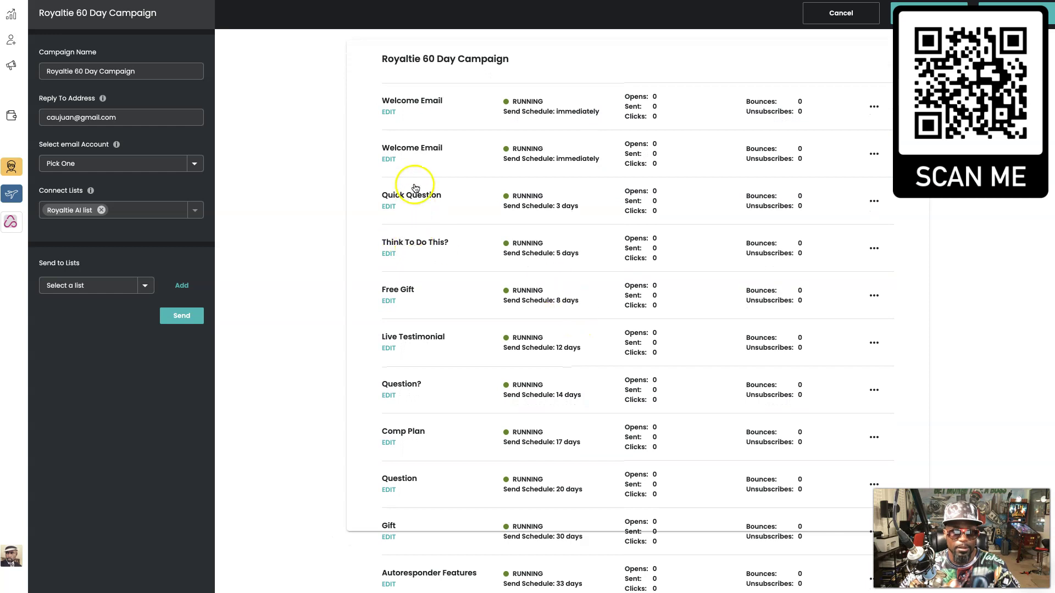
left_click(410, 248)
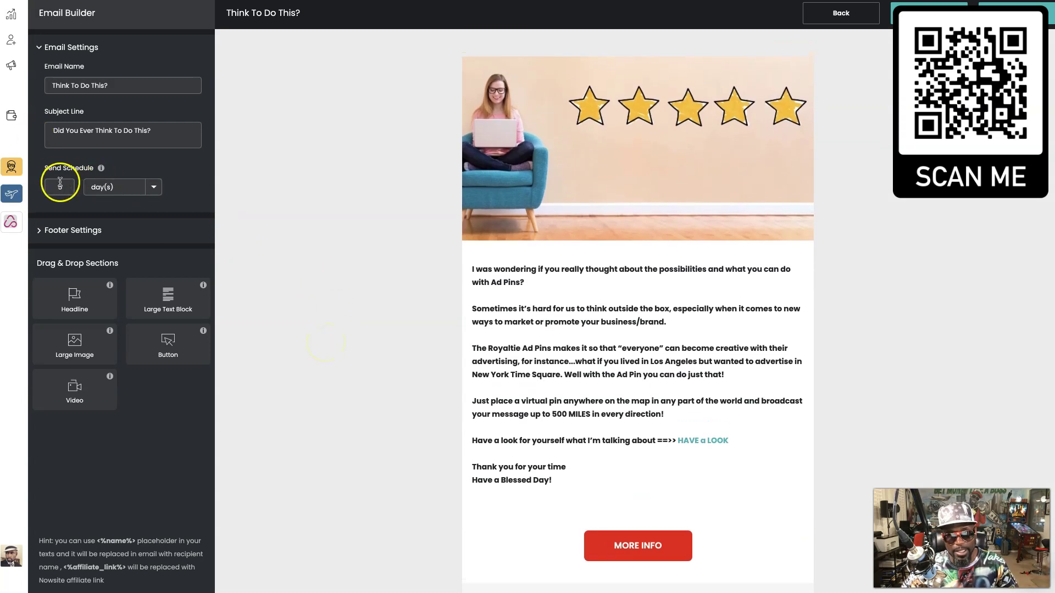
left_click(154, 189)
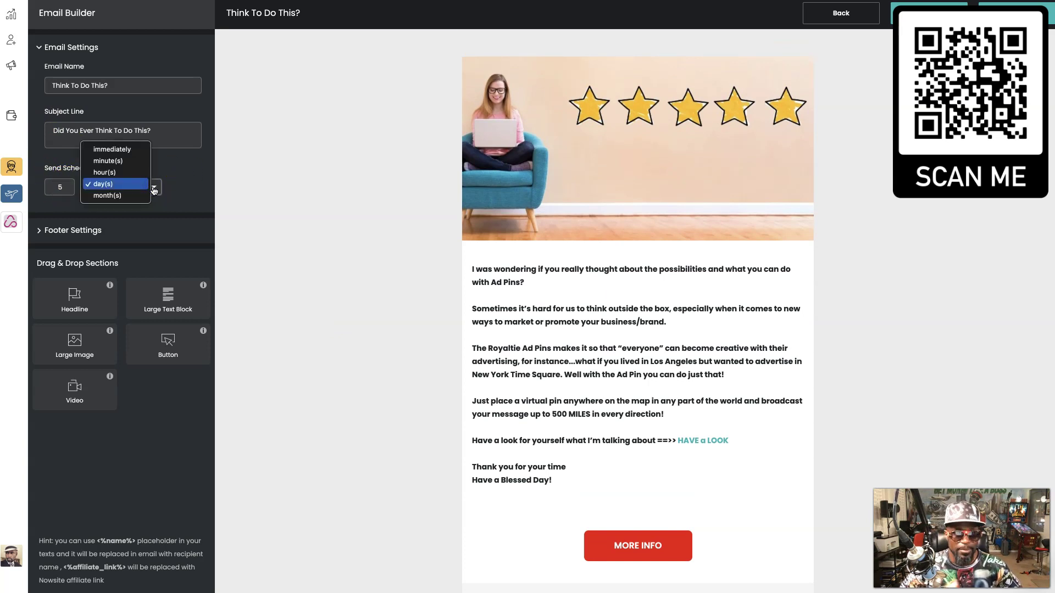
left_click(244, 175)
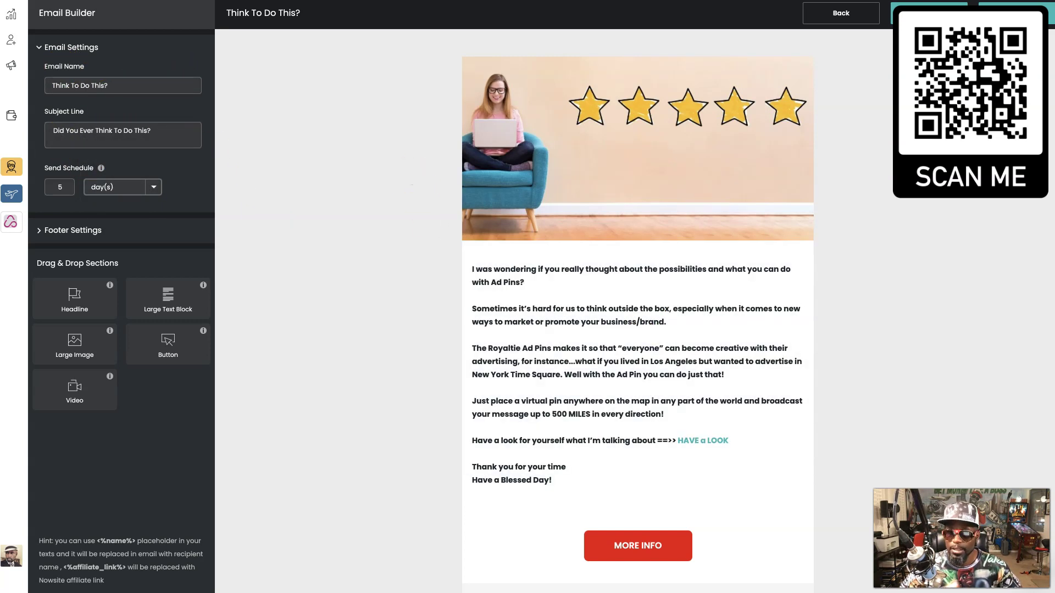
left_click(846, 15)
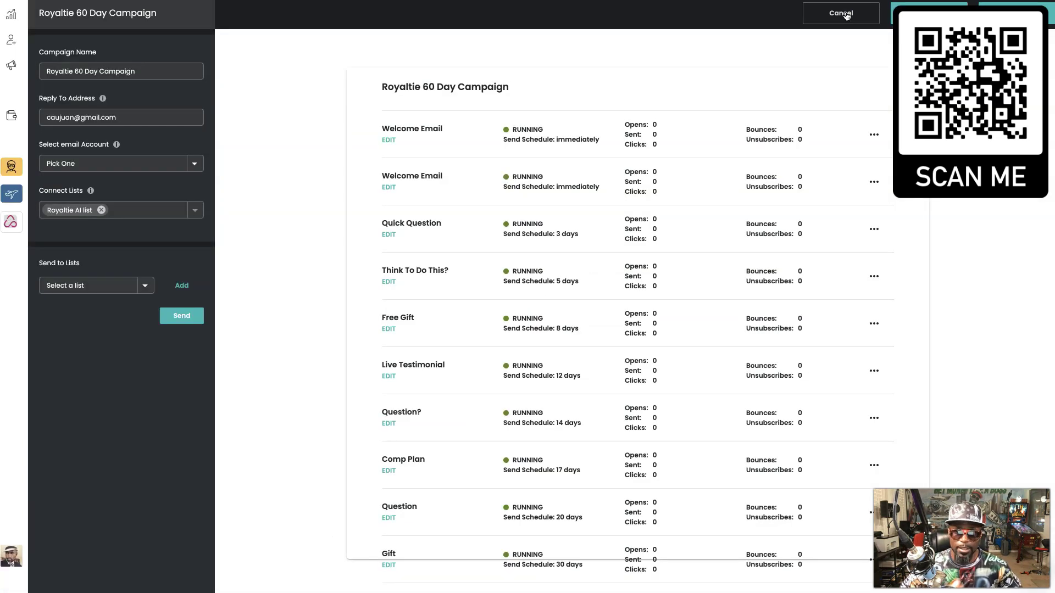
Step: Close the campaign editor and dismiss the Royaltie 60 Day Campaign's options menu without choosing anything
left_click(846, 15)
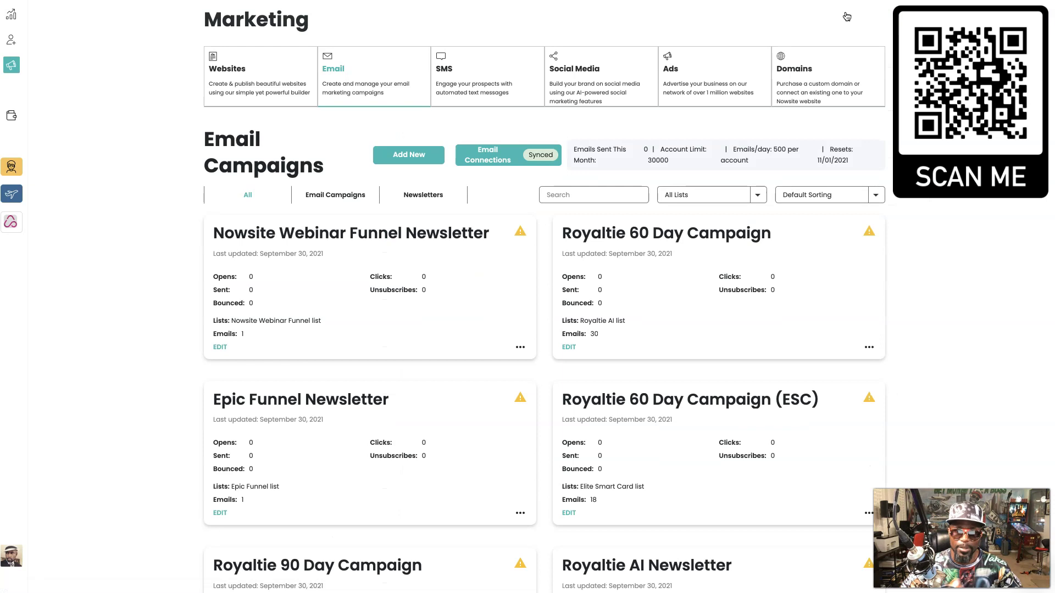
left_click(868, 347)
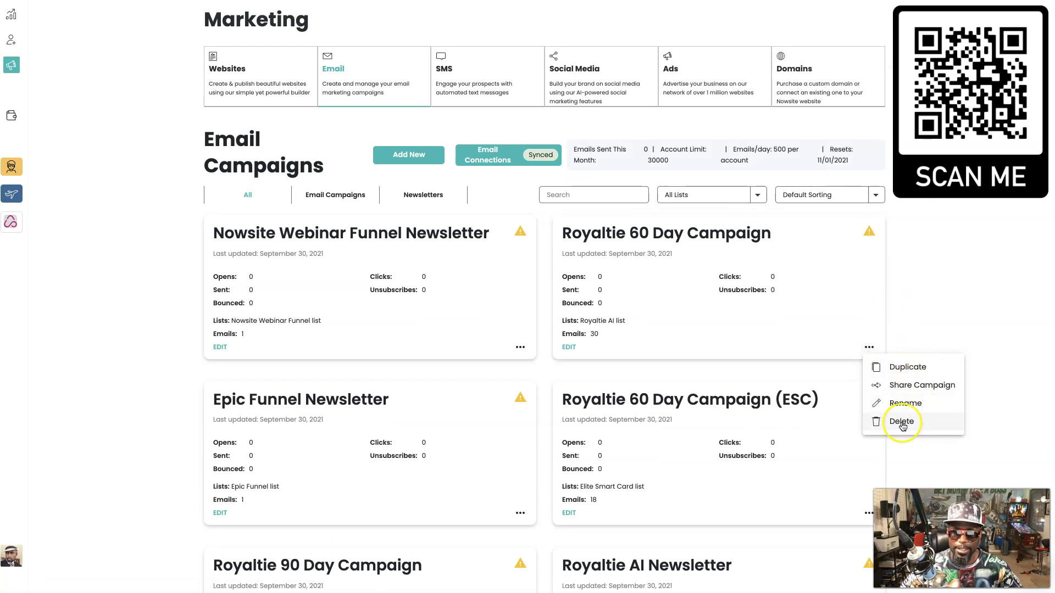
left_click(992, 160)
scroll(994, 161, "down", 5)
scroll(993, 161, "up", 5)
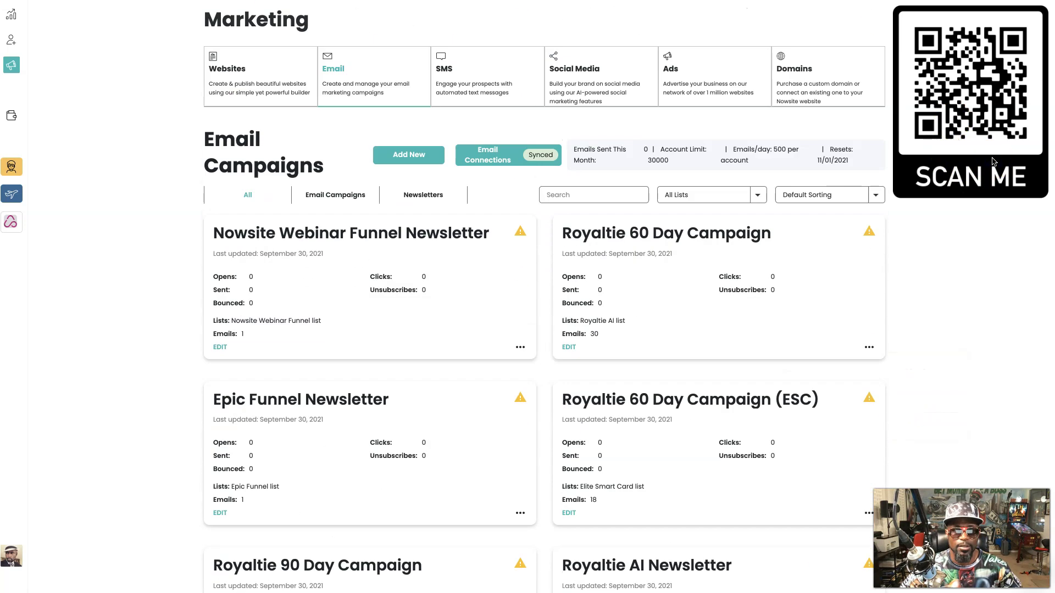
Step: View the empty SMS Drip Campaigns list, then return to the Marketing overview
left_click(462, 78)
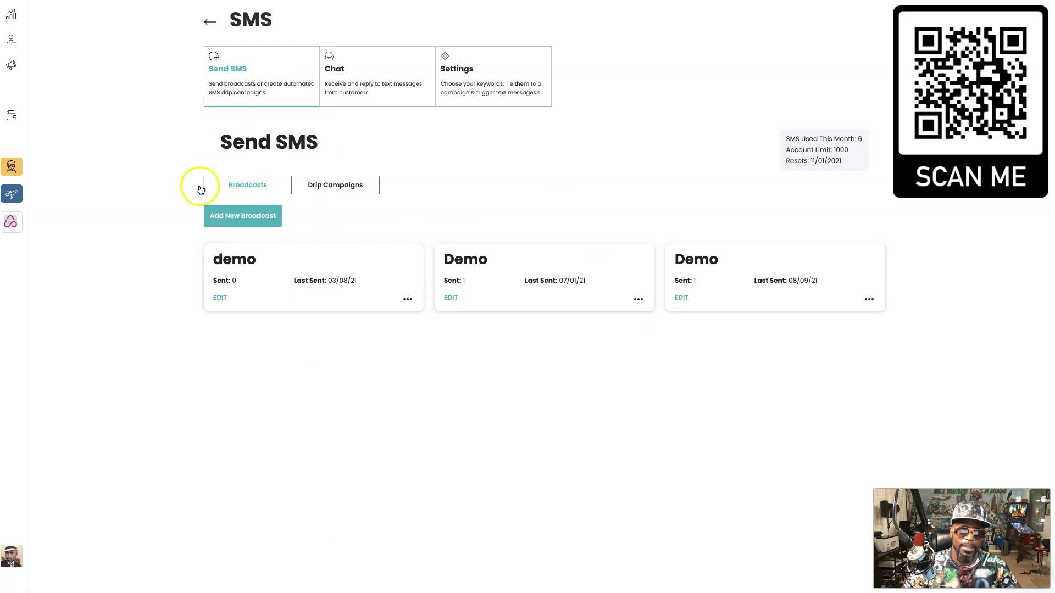
left_click(346, 186)
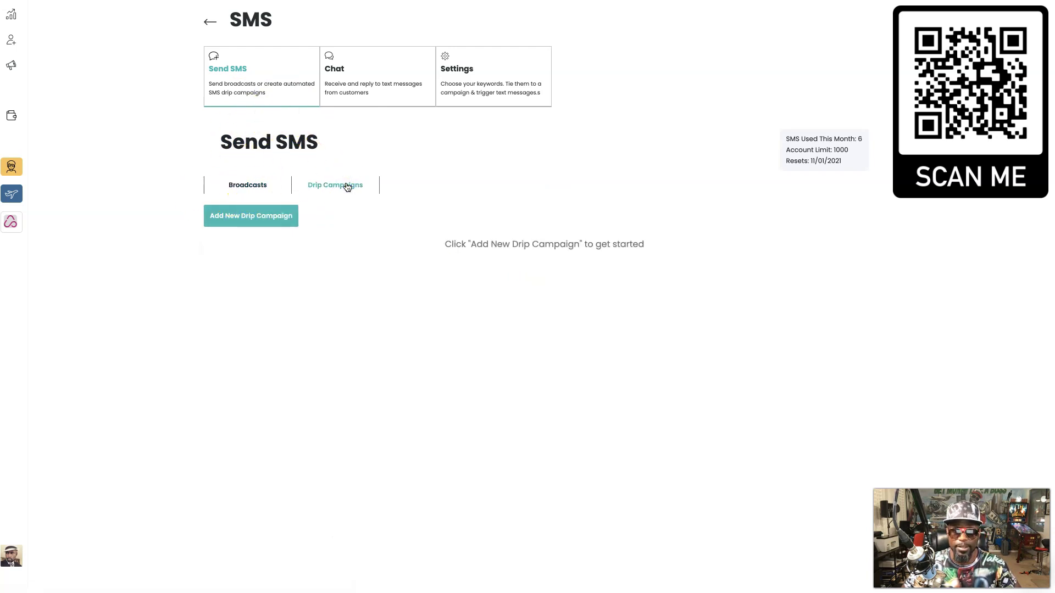
left_click(210, 23)
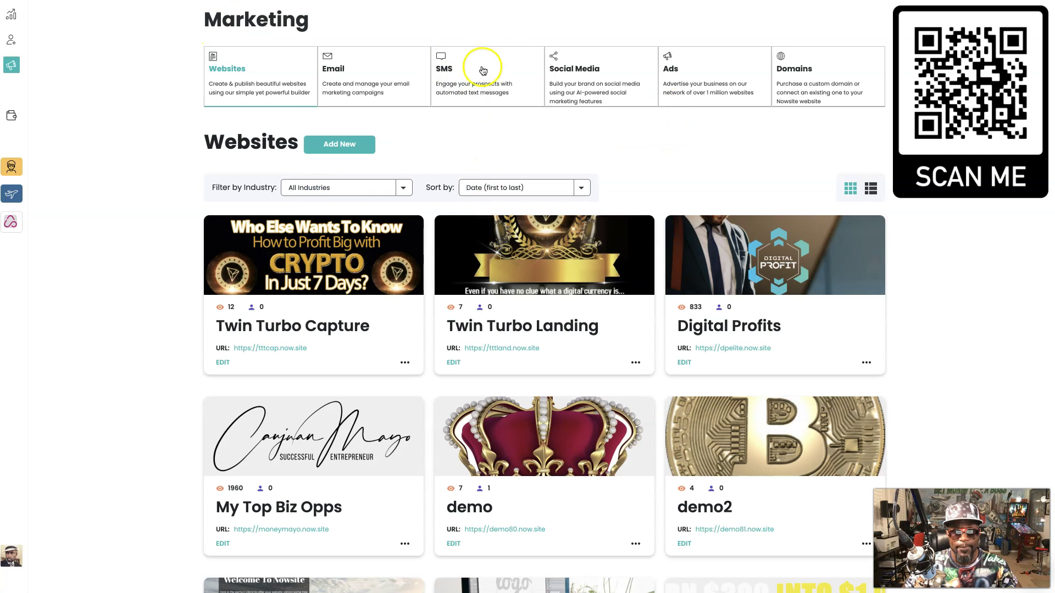
Step: Open Social Media and browse the Royaltie AI suggested post and past-post grid
left_click(590, 87)
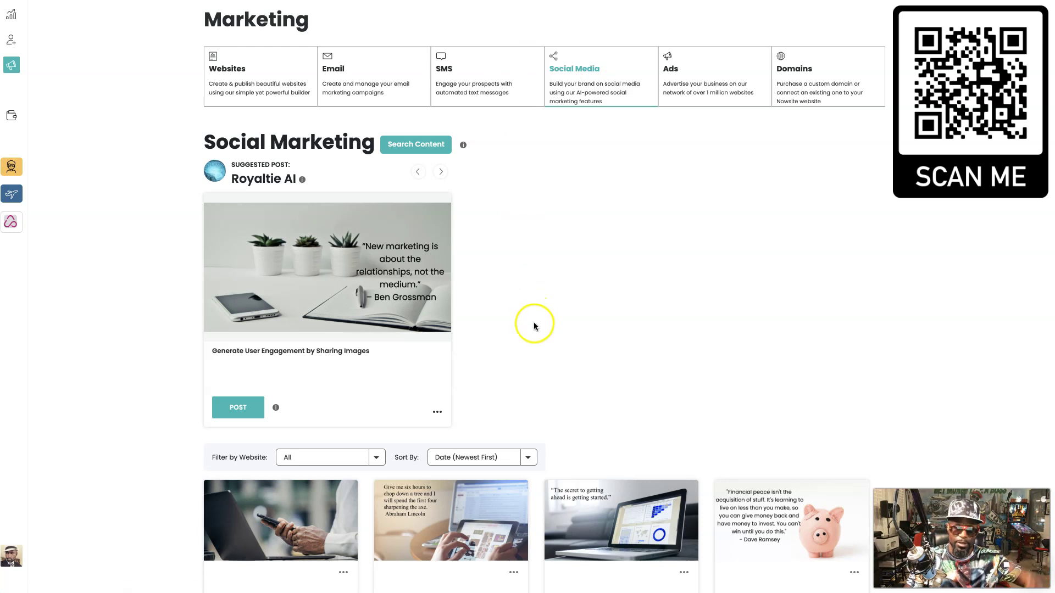
scroll(534, 325, "down", 8)
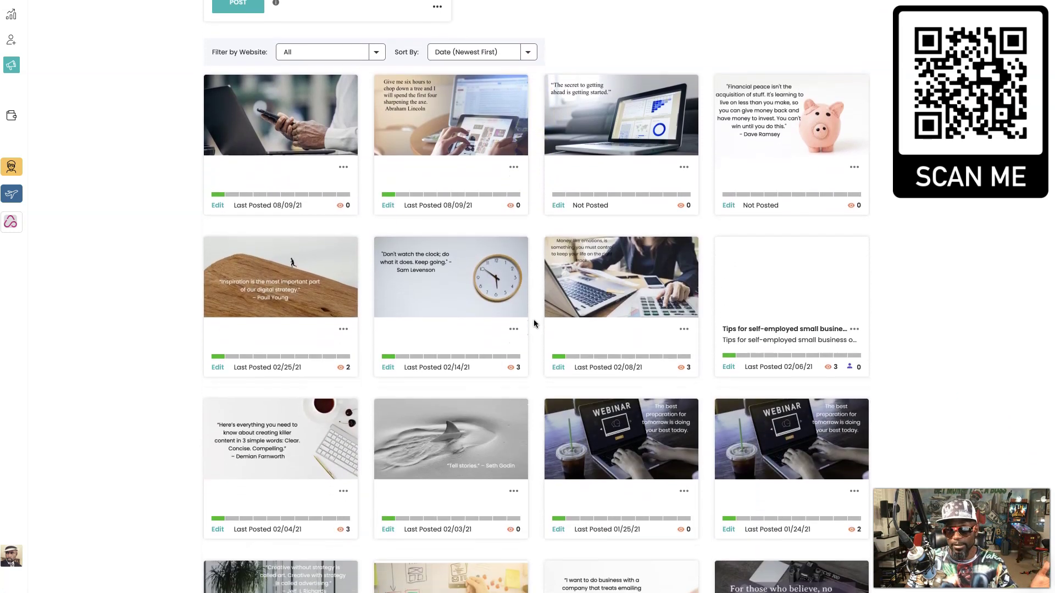
scroll(534, 324, "down", 3)
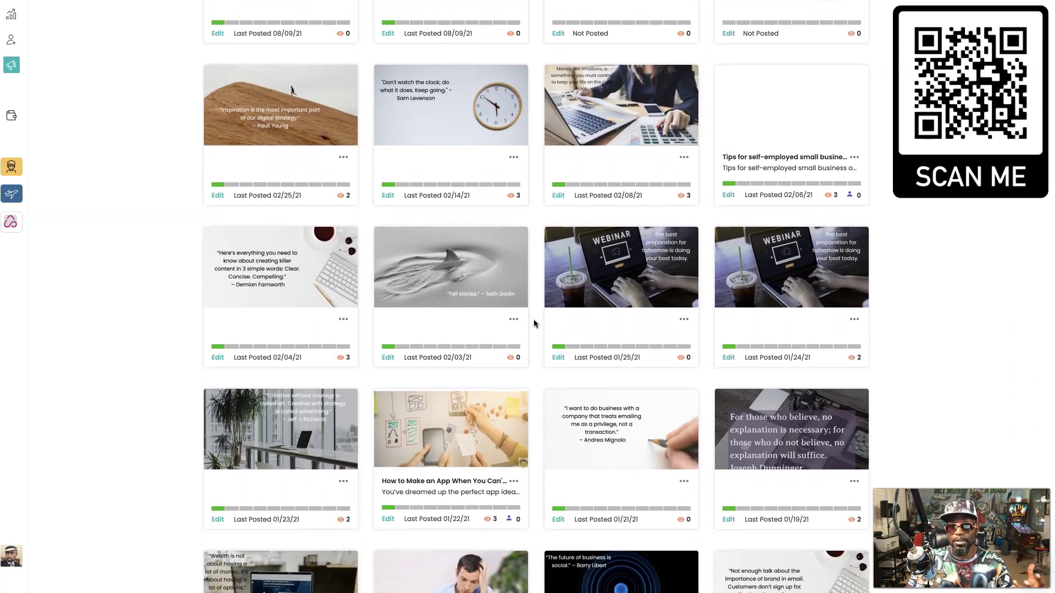
scroll(534, 324, "down", 3)
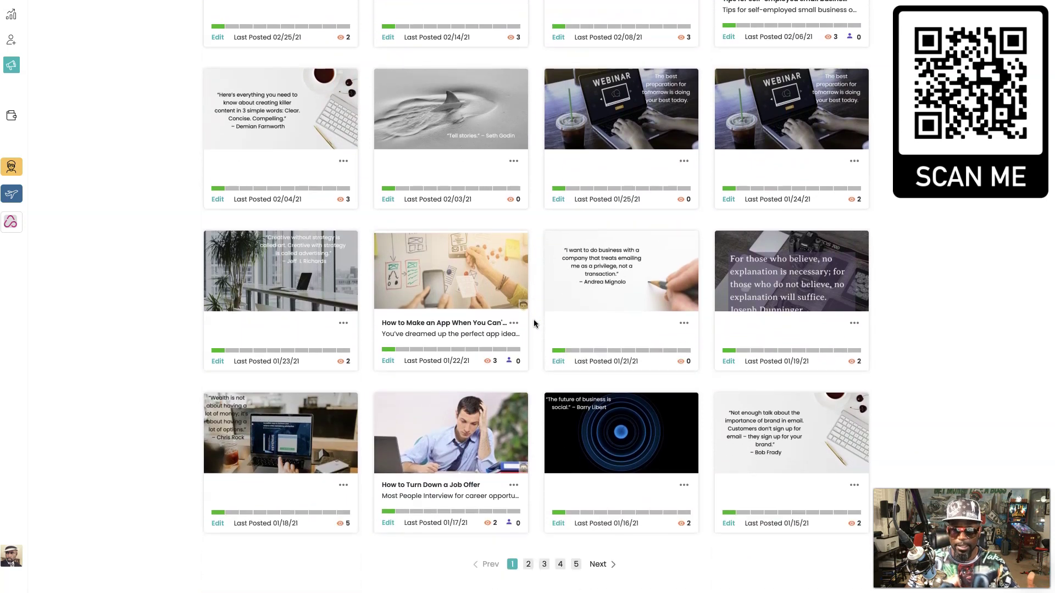
scroll(534, 324, "up", 15)
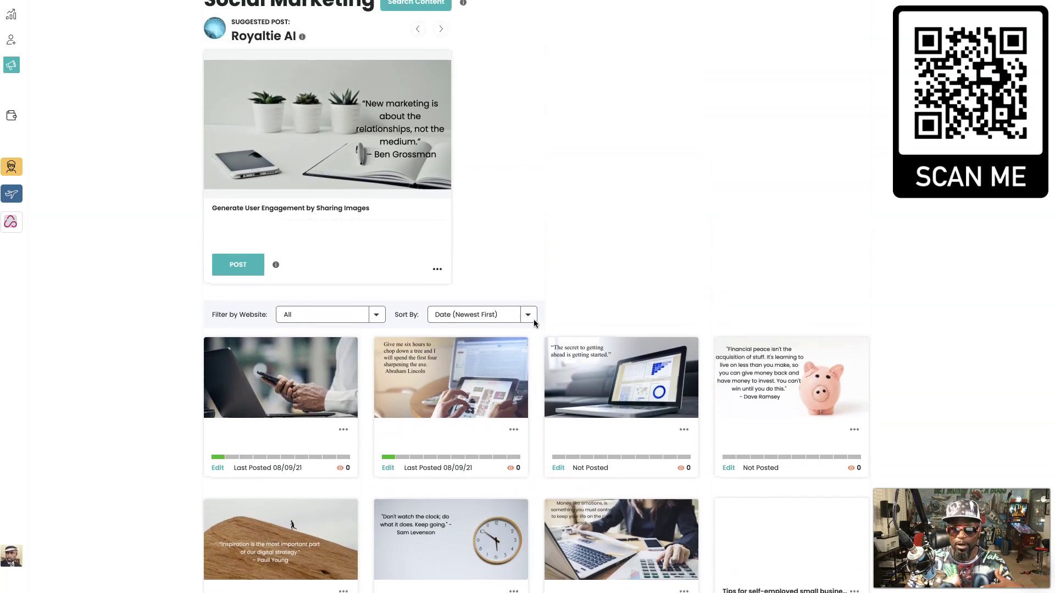
scroll(534, 324, "up", 2)
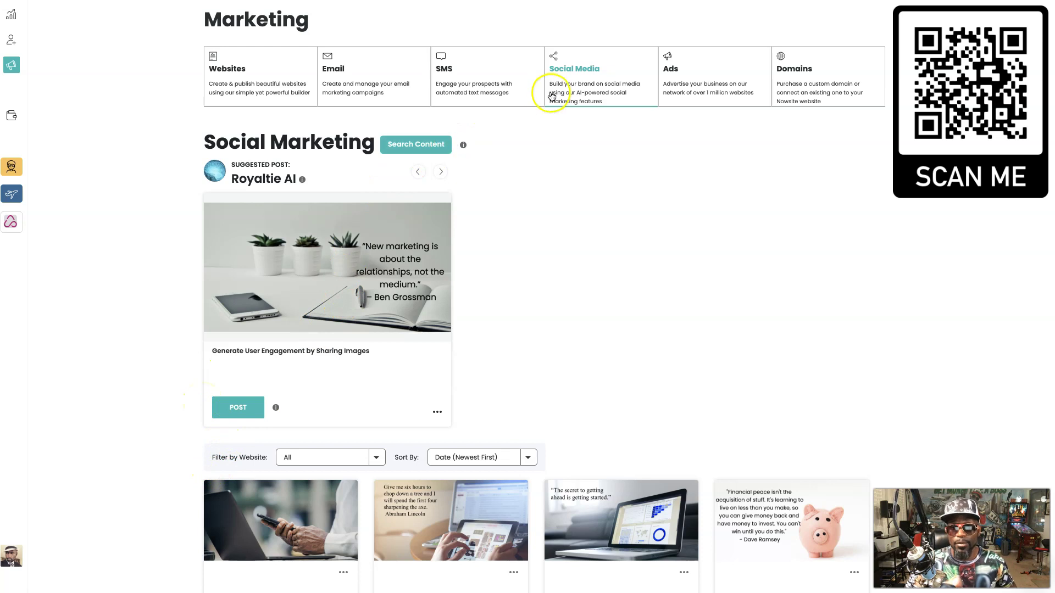
left_click(706, 82)
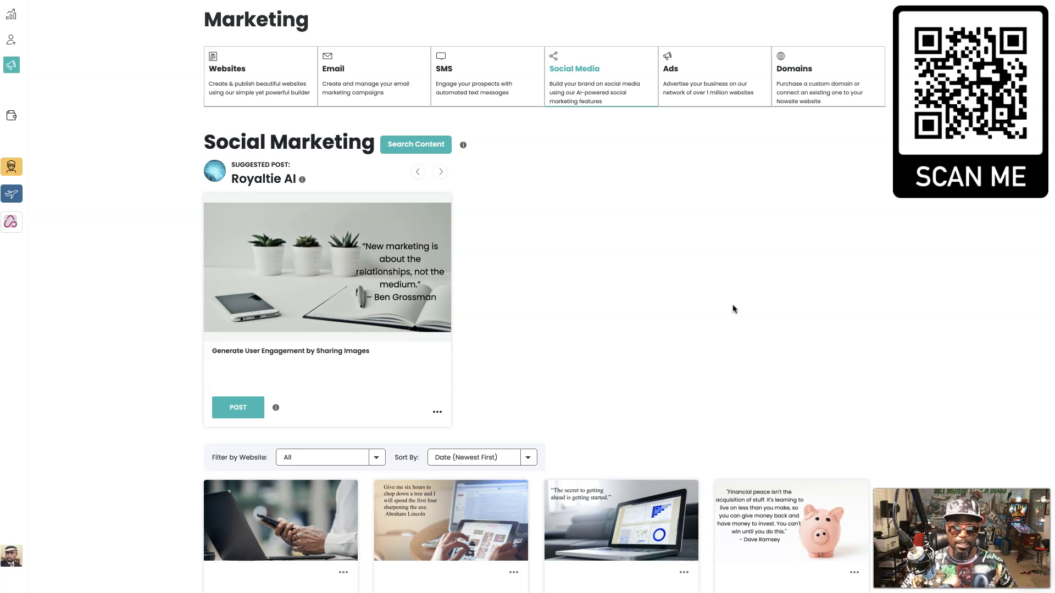
Step: In Domains, preview the domain name search, then close the external-domain form unsaved
left_click(813, 86)
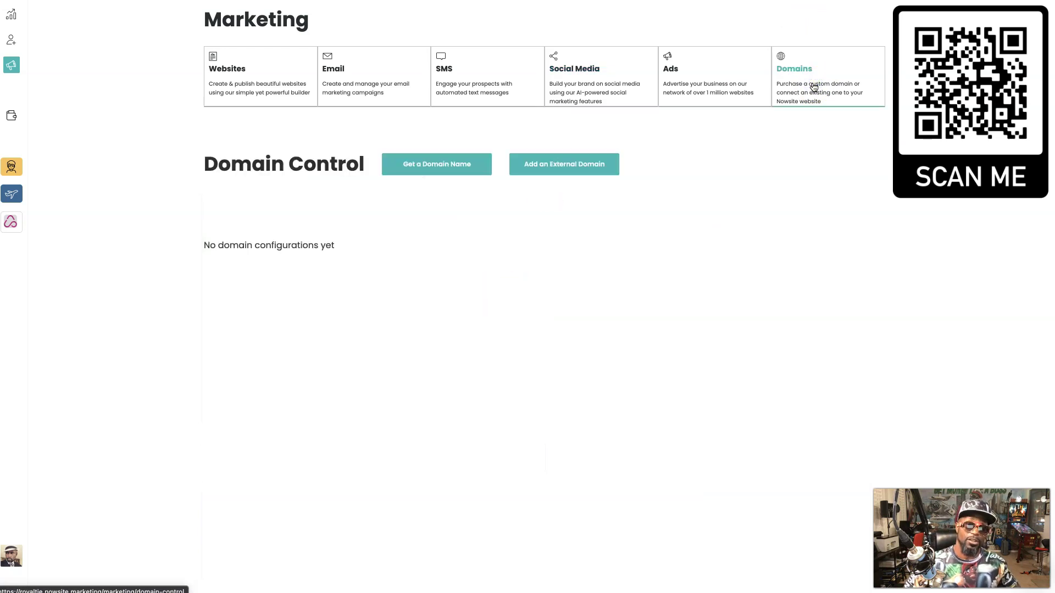
left_click(436, 168)
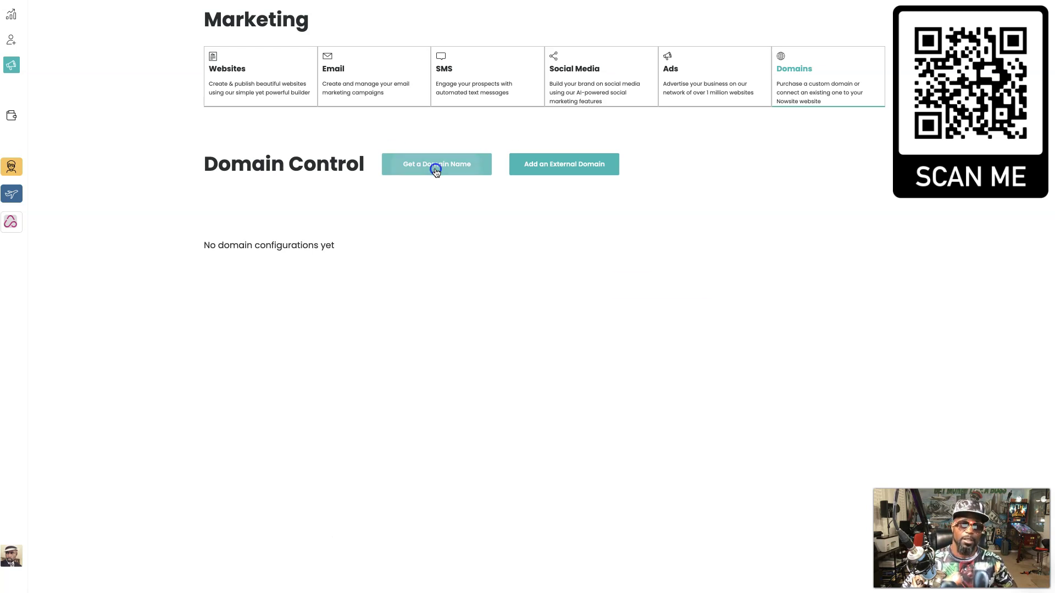
left_click(436, 171)
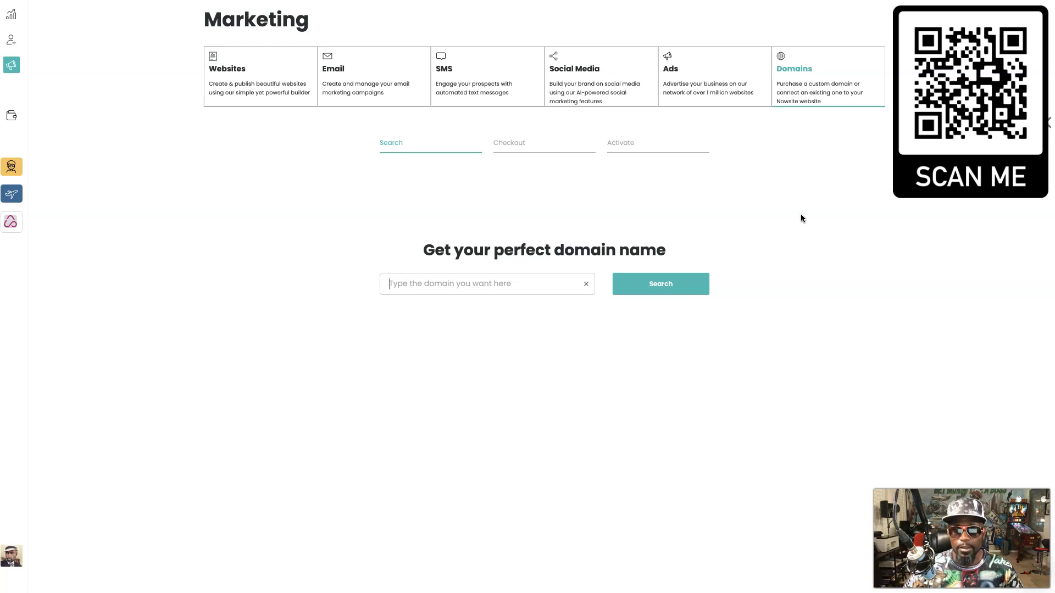
scroll(800, 215, "left", 5)
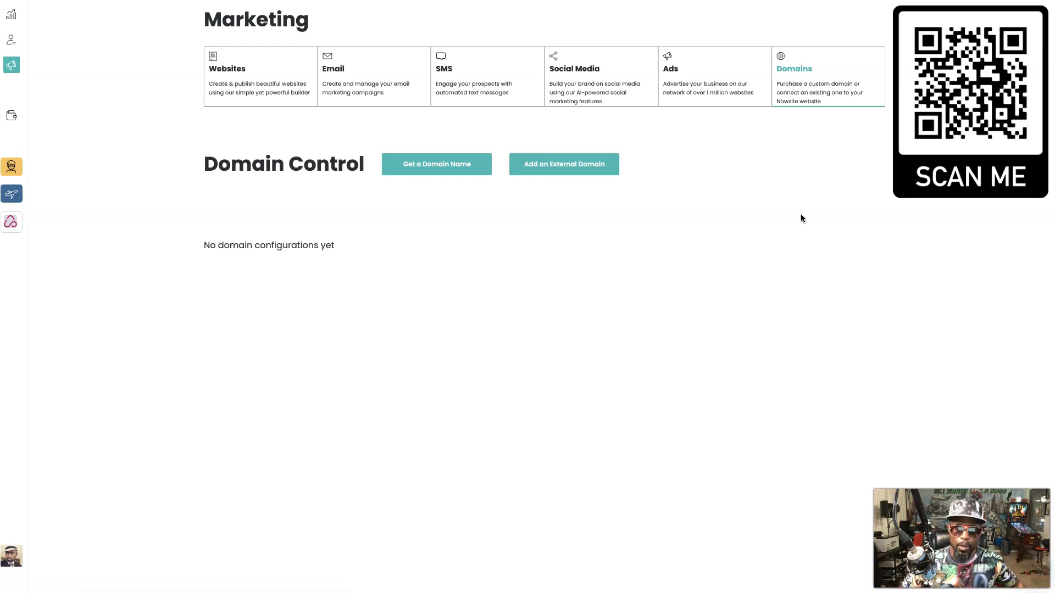
left_click(570, 168)
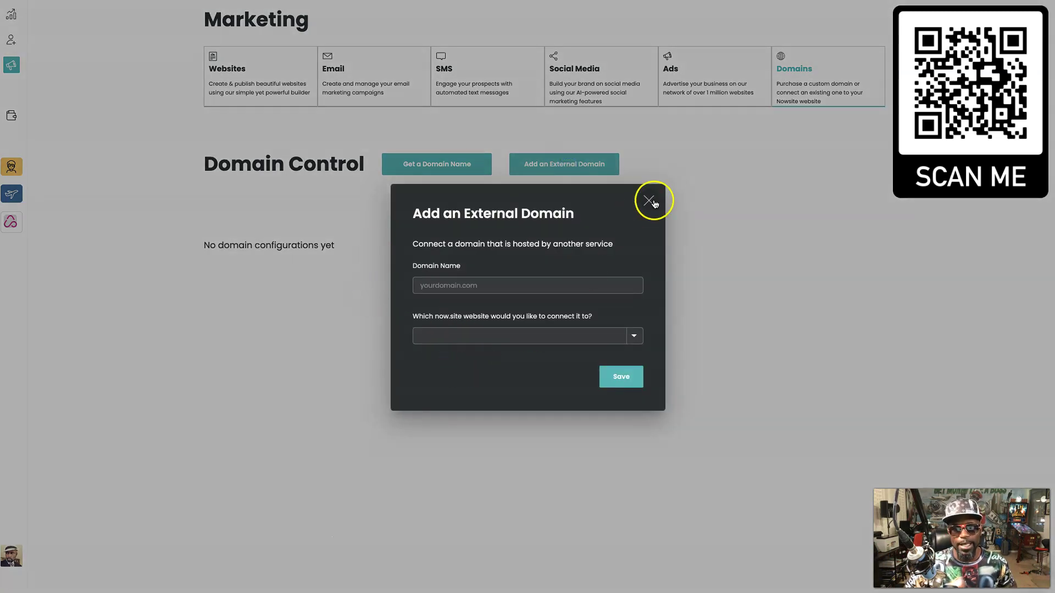
left_click(651, 200)
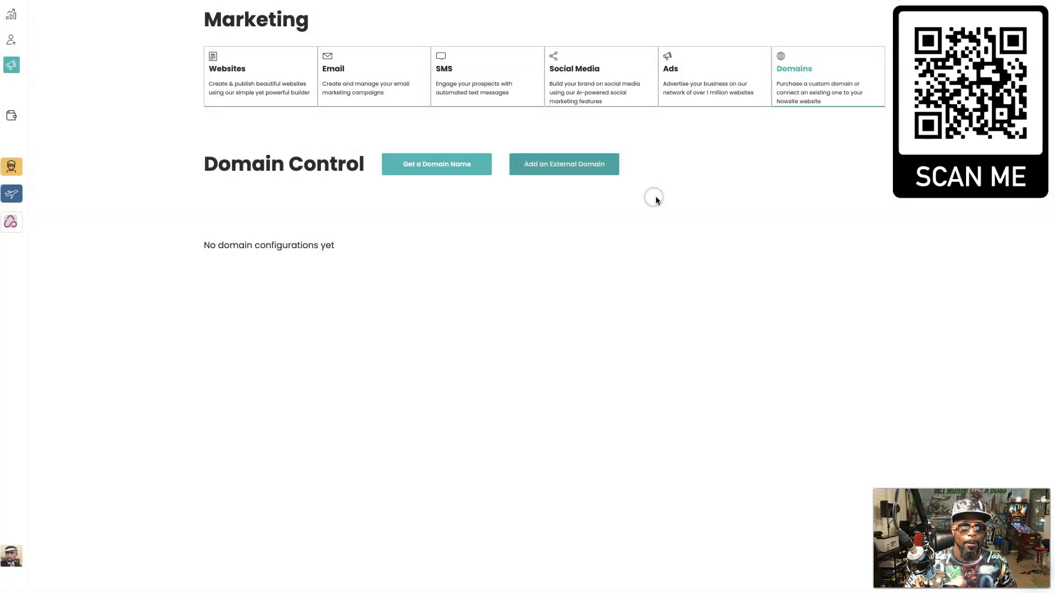